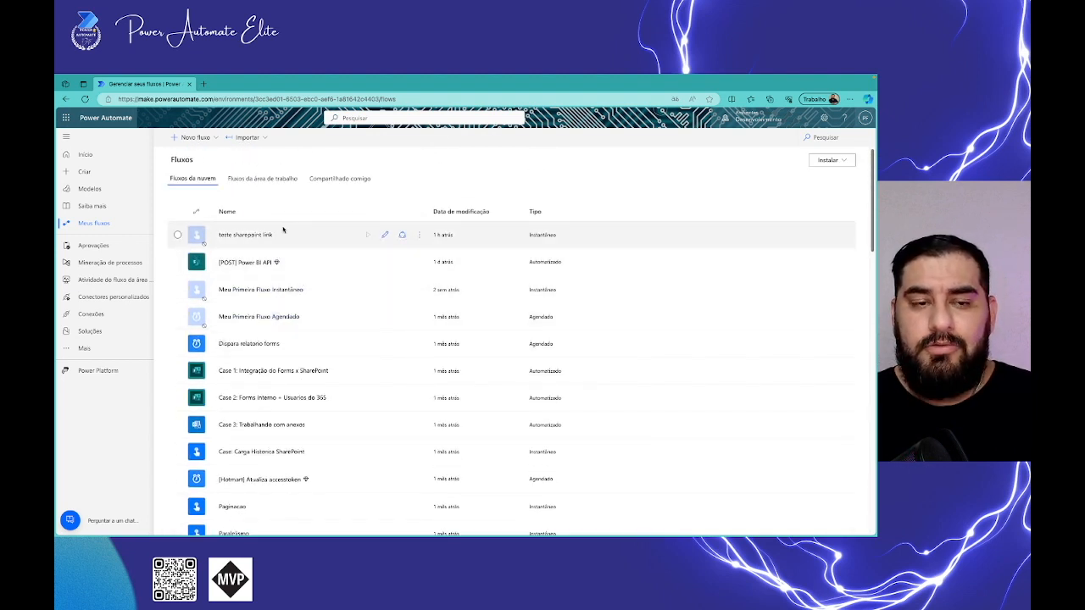
- Turn off the flow "Case 1: Integração do Forms x SharePoint" and clear its selection in the flow list
{"action": "left_click", "coordinate": [419, 371]}
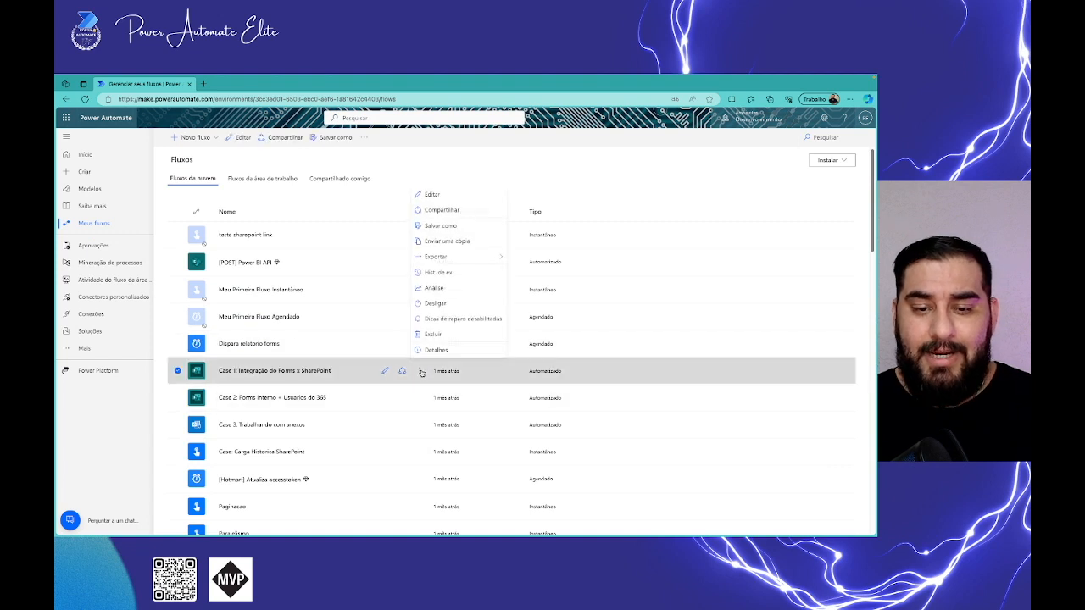
{"action": "left_click", "coordinate": [441, 306]}
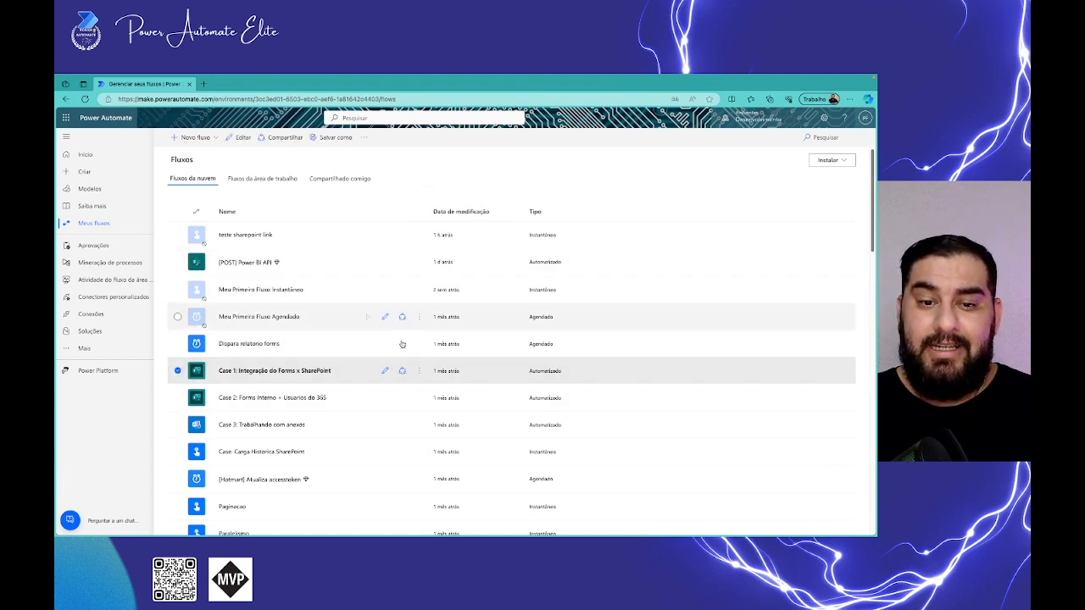
{"action": "left_click", "coordinate": [179, 372]}
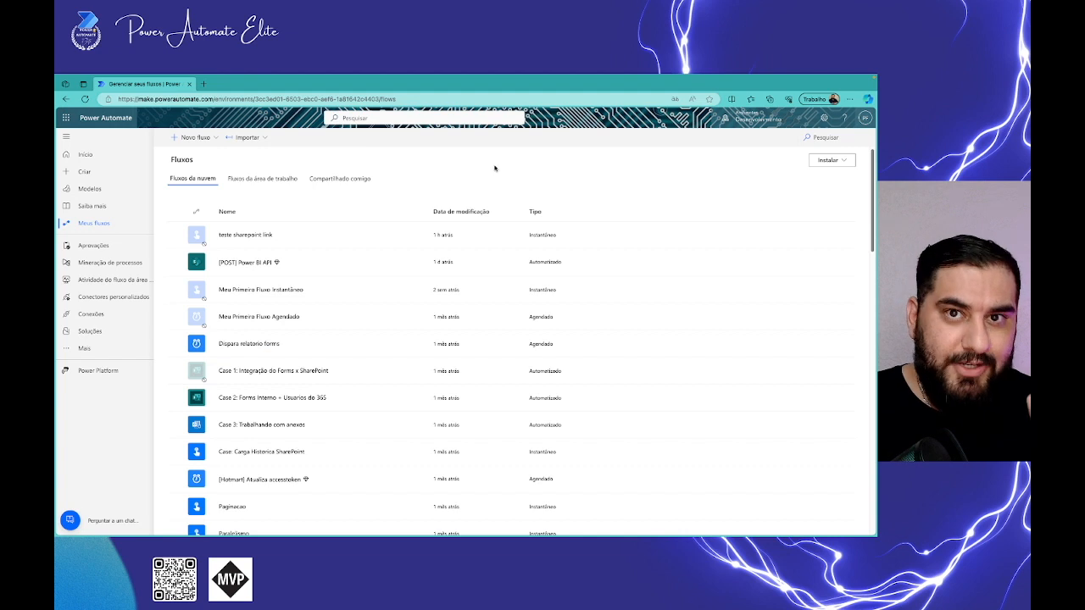
- Start a new scheduled cloud flow and name it "Fluxo - Verifica fluxos desligados"
{"action": "left_click", "coordinate": [194, 138]}
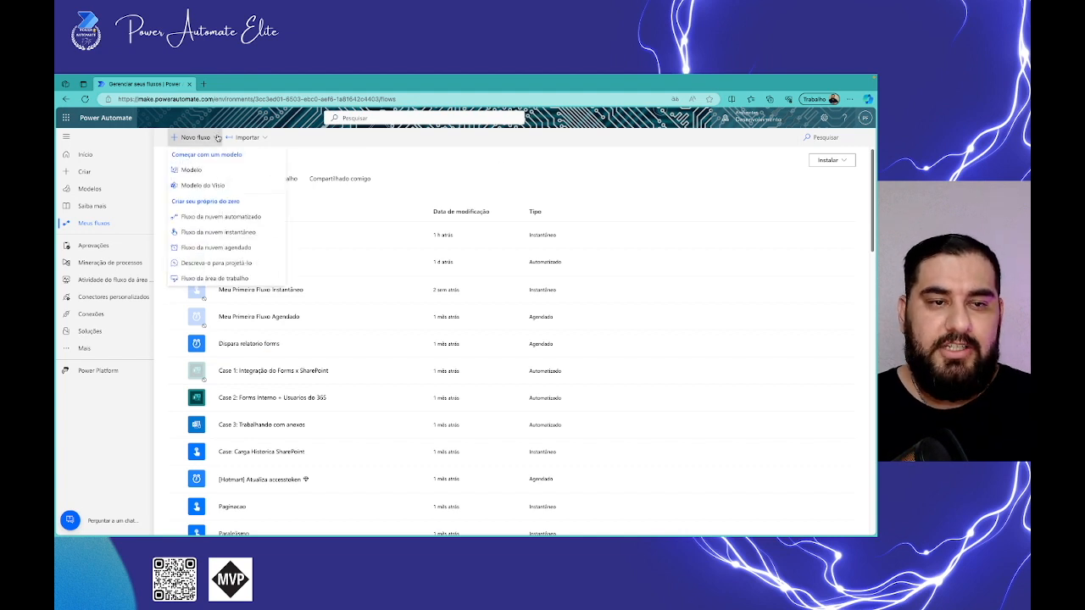
{"action": "left_click", "coordinate": [242, 248]}
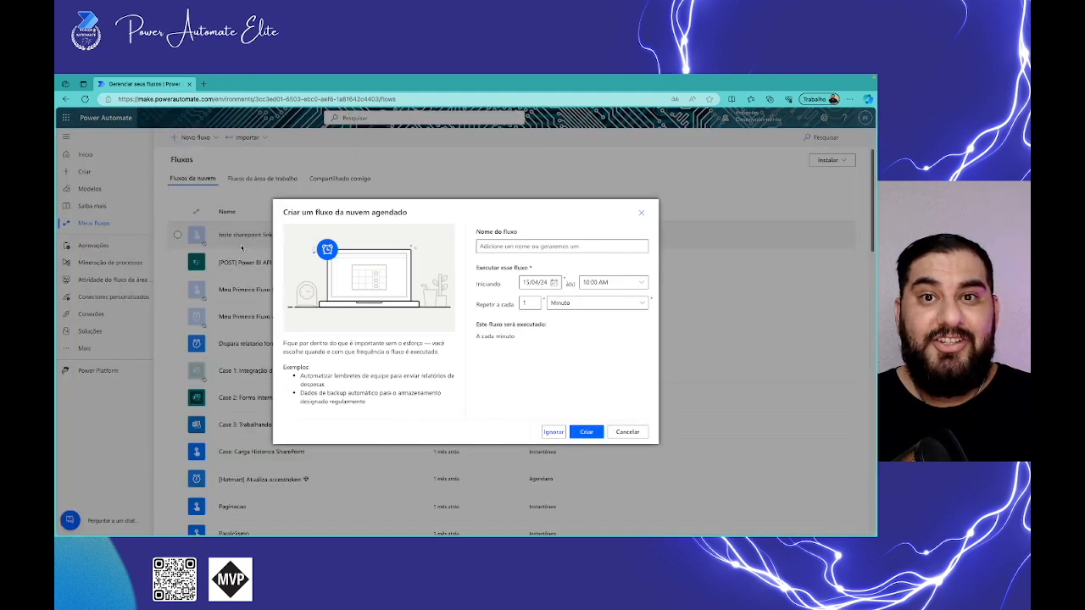
{"action": "left_click", "coordinate": [534, 247]}
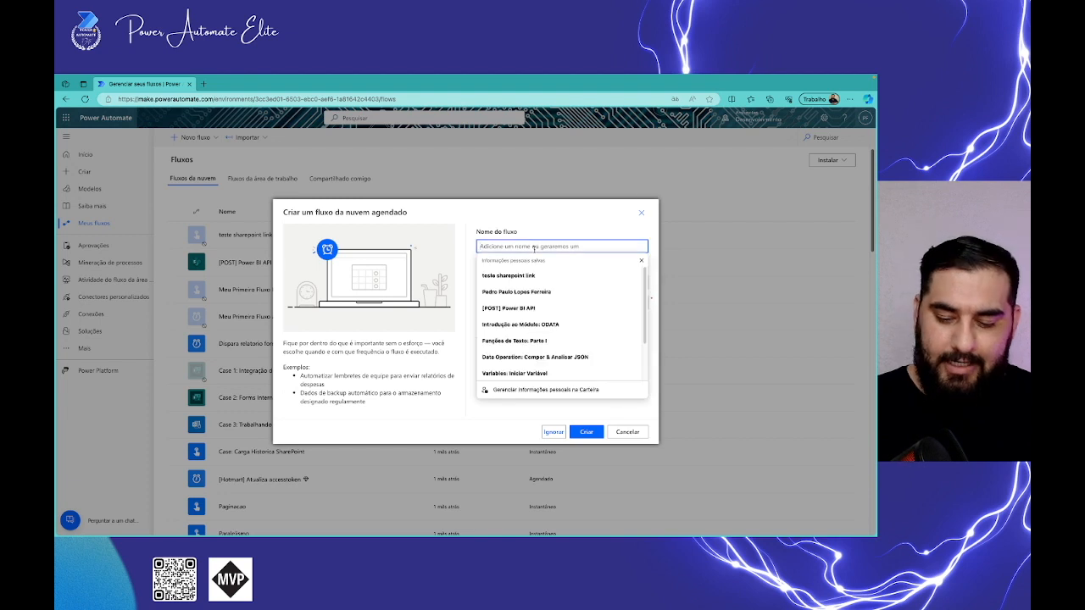
{"action": "type", "text": "[P"}
{"action": "key", "text": "BackSpace"}
{"action": "key", "text": "BackSpace"}
{"action": "type", "text": "["}
{"action": "key", "text": "BackSpace"}
{"action": "type", "text": "Fl"}
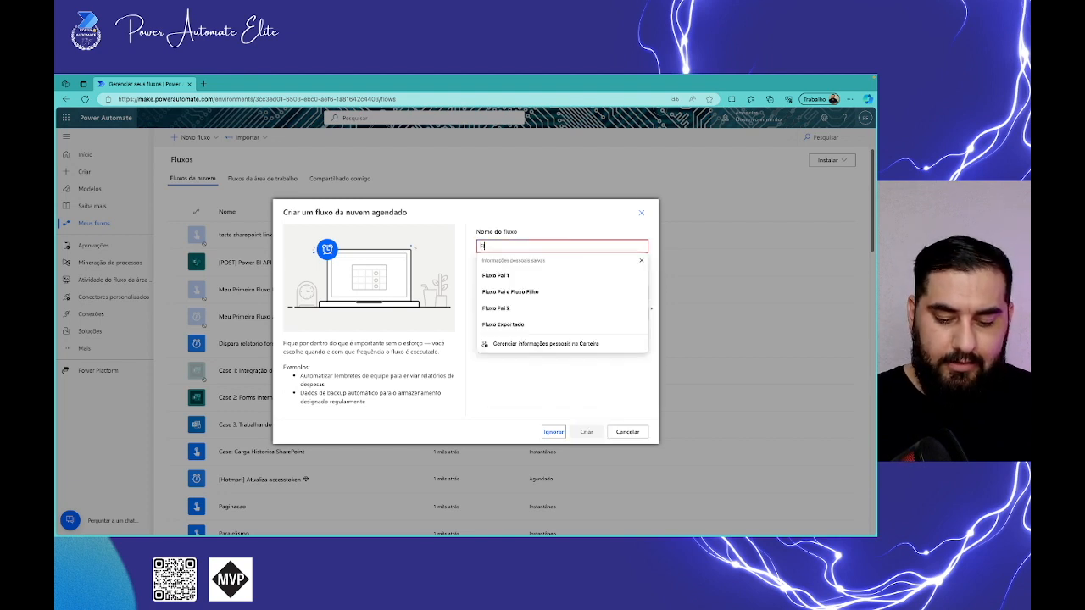
{"action": "type", "text": "uxo - Verifica fluxos desligados"}
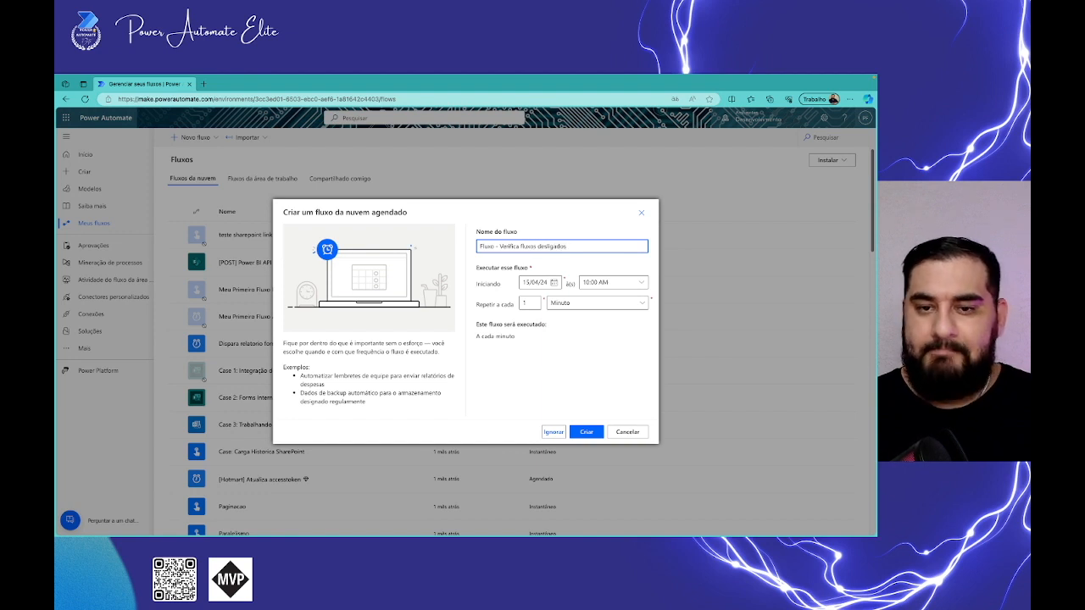
- Set the scheduled flow to repeat by Dia with a 05:00 AM start time, and create it
{"action": "left_click", "coordinate": [616, 304]}
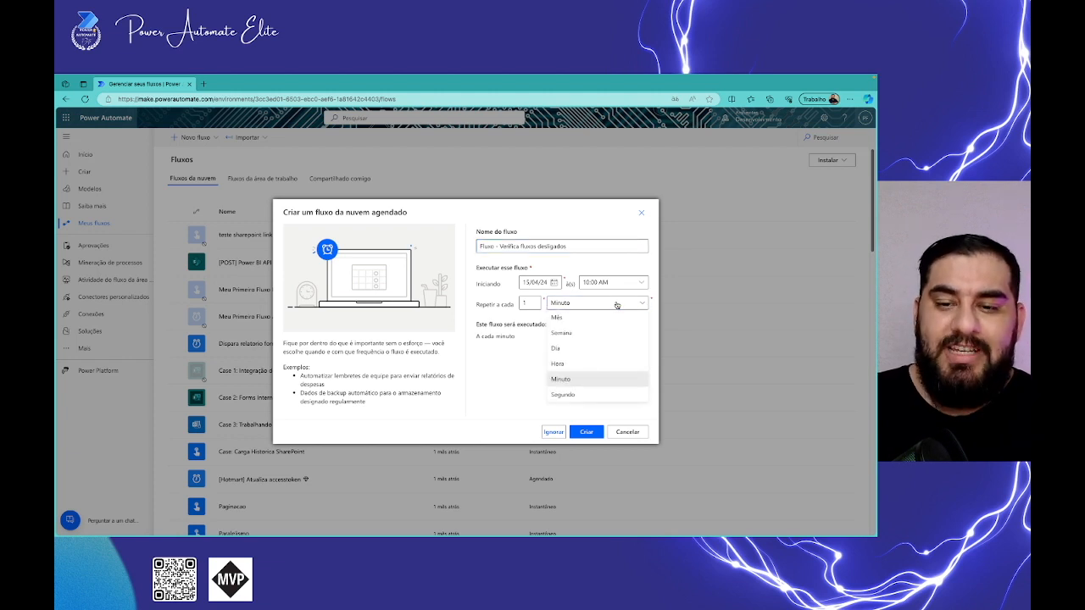
{"action": "left_click", "coordinate": [584, 351]}
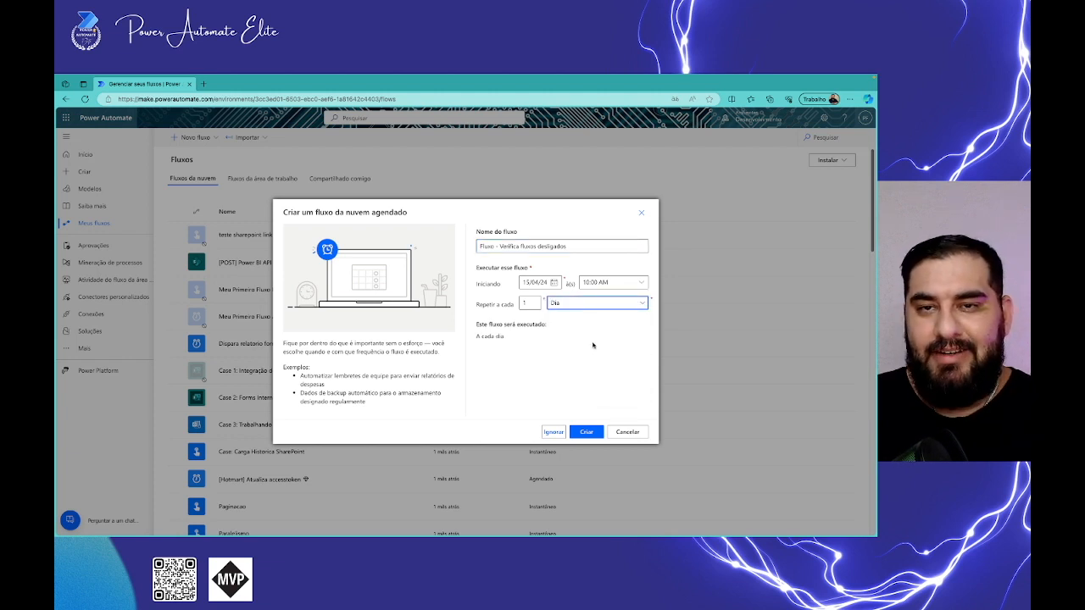
{"action": "left_click", "coordinate": [641, 282]}
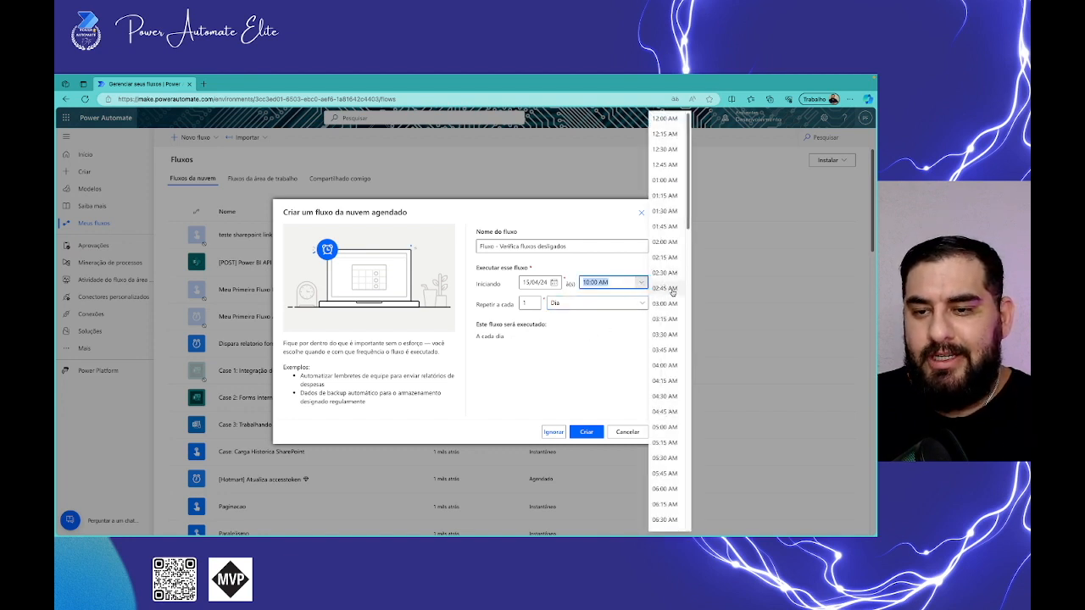
{"action": "left_click", "coordinate": [664, 427]}
{"action": "left_click", "coordinate": [614, 375]}
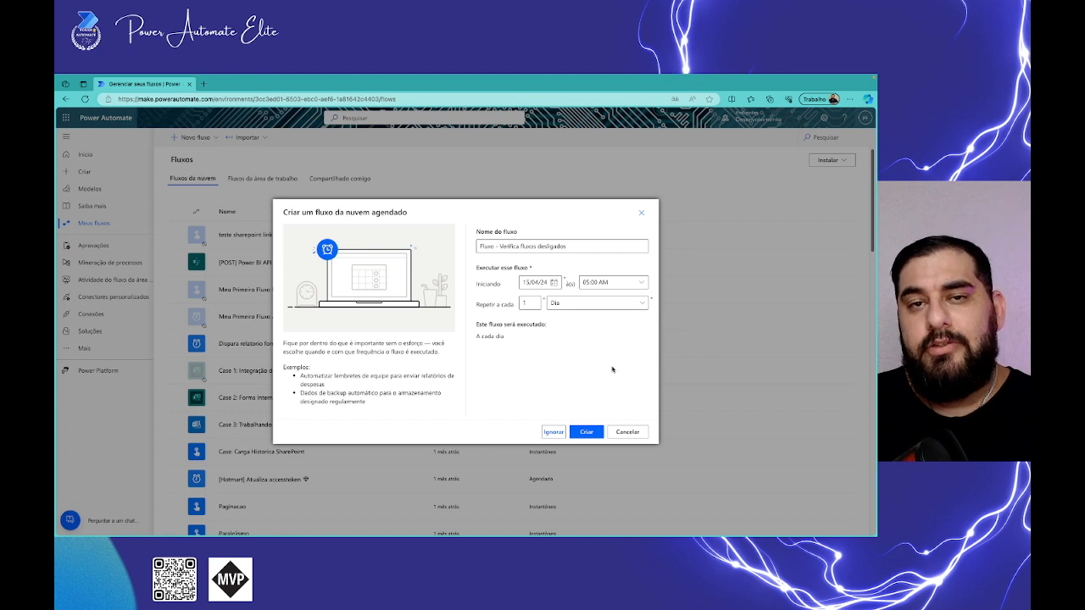
{"action": "left_click", "coordinate": [586, 432]}
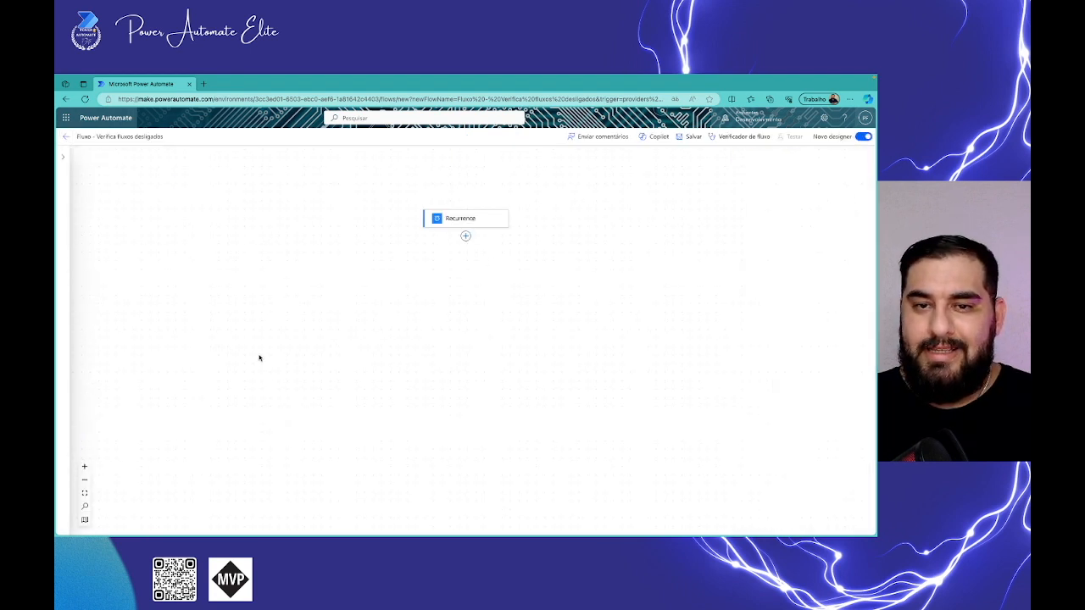
- Set the Recurrence trigger's time zone to (UTC-03:00) Brasília
{"action": "left_click", "coordinate": [86, 467]}
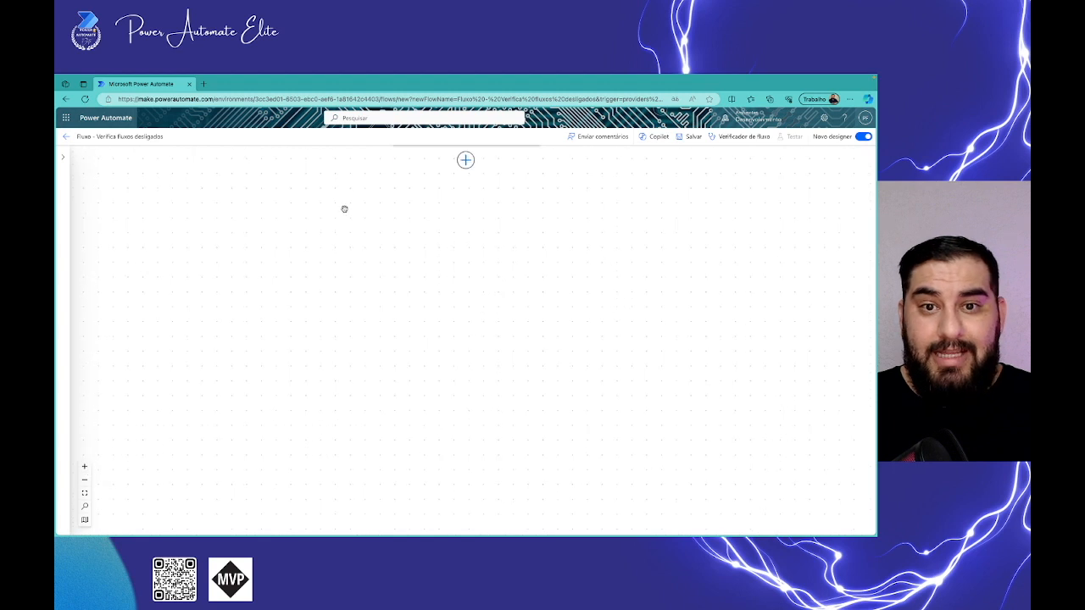
{"action": "left_click", "coordinate": [84, 480]}
{"action": "left_click", "coordinate": [451, 239]}
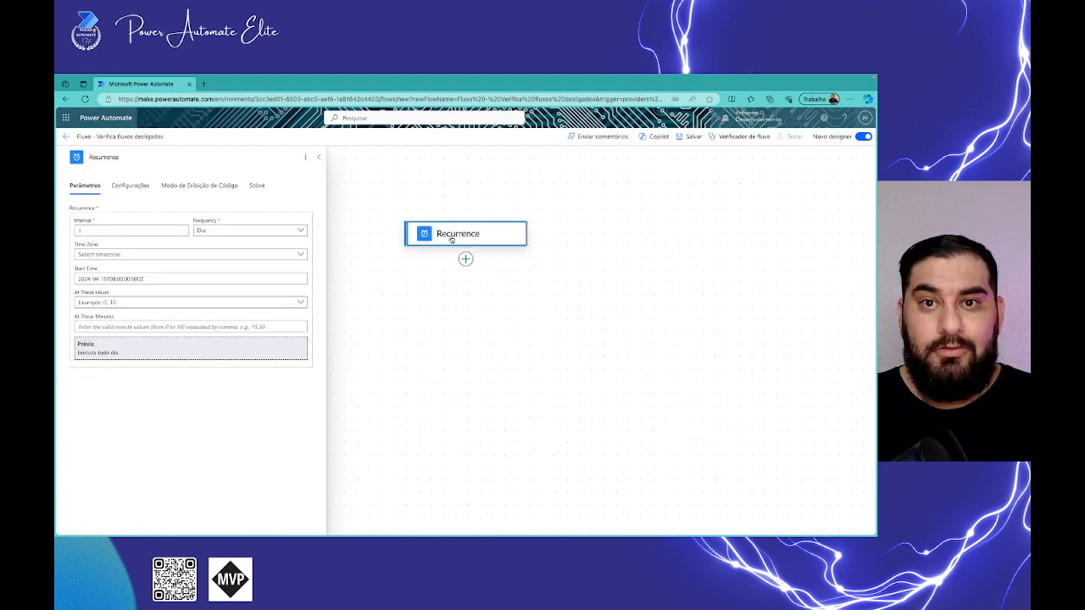
{"action": "left_click", "coordinate": [298, 255]}
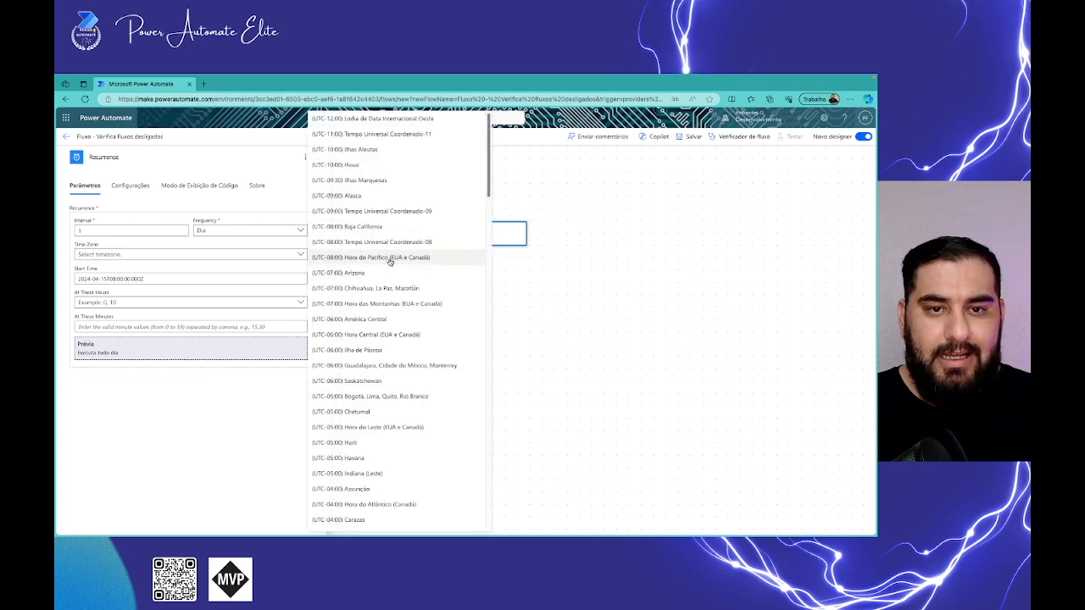
{"action": "scroll", "coordinate": [394, 268], "scroll_direction": "down", "scroll_amount": 1}
{"action": "scroll", "coordinate": [390, 266], "scroll_direction": "down", "scroll_amount": 5}
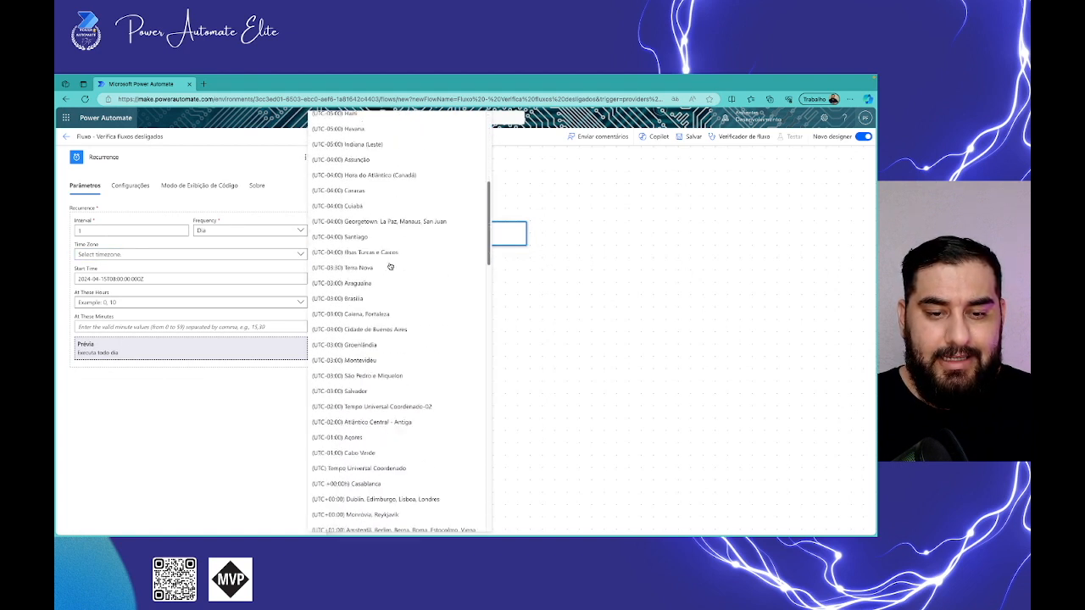
{"action": "left_click", "coordinate": [368, 270]}
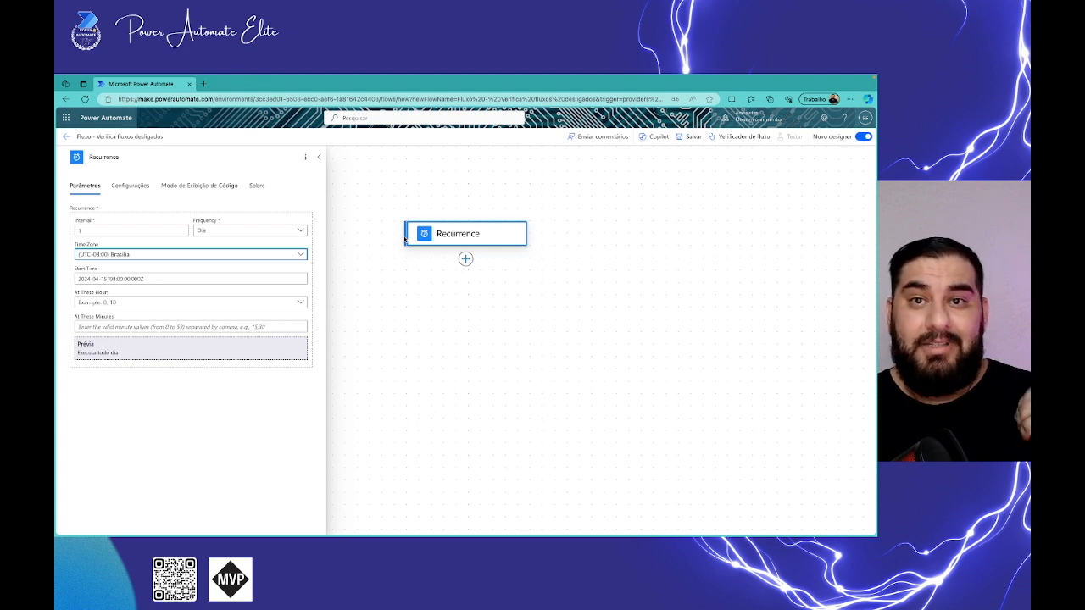
{"action": "left_click", "coordinate": [319, 157]}
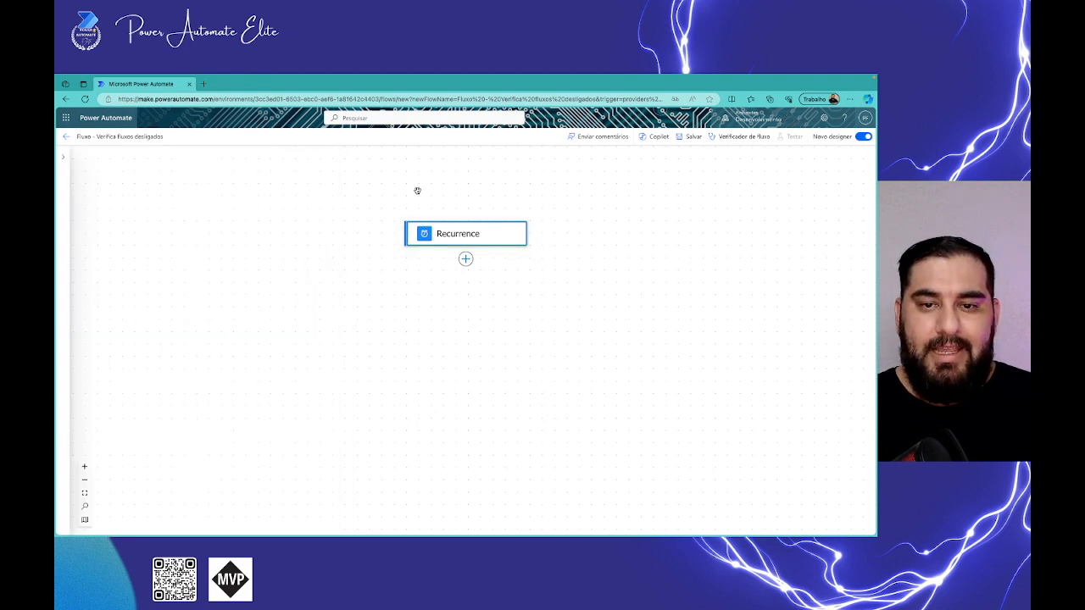
- Search the actions for "admin" and add Listar Meus Fluxos from Power Automate Management after the Recurrence trigger
{"action": "left_click", "coordinate": [466, 261]}
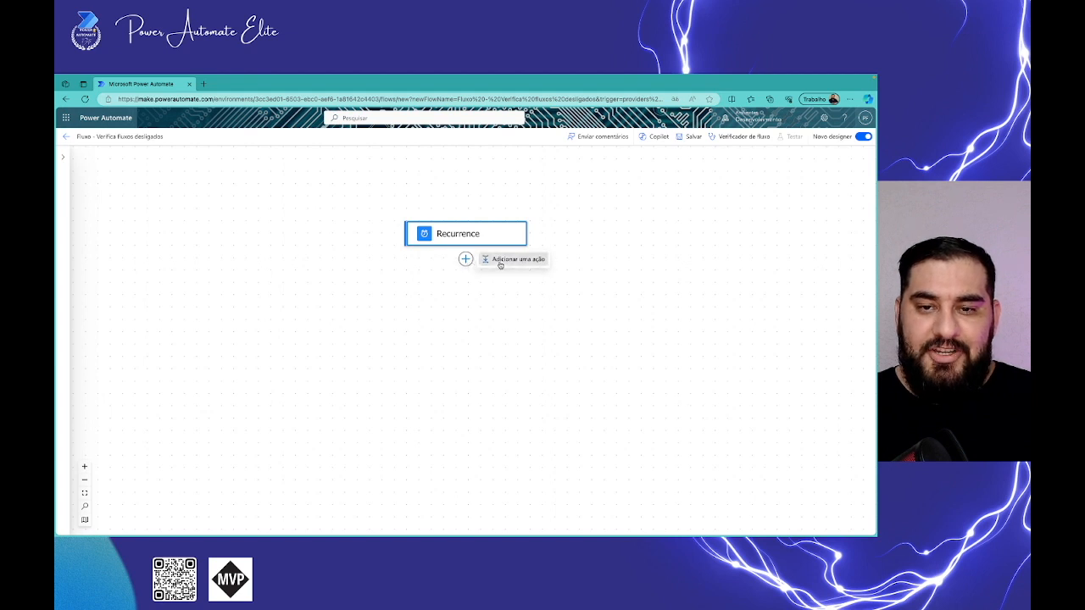
{"action": "left_click", "coordinate": [499, 262]}
{"action": "left_click", "coordinate": [242, 188]}
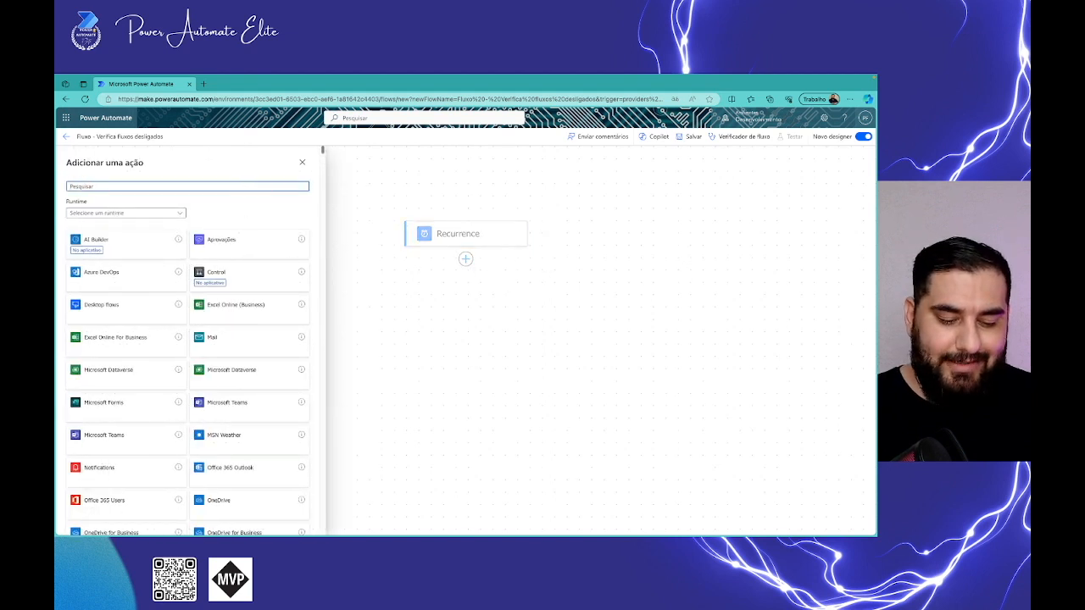
{"action": "type", "text": "admin"}
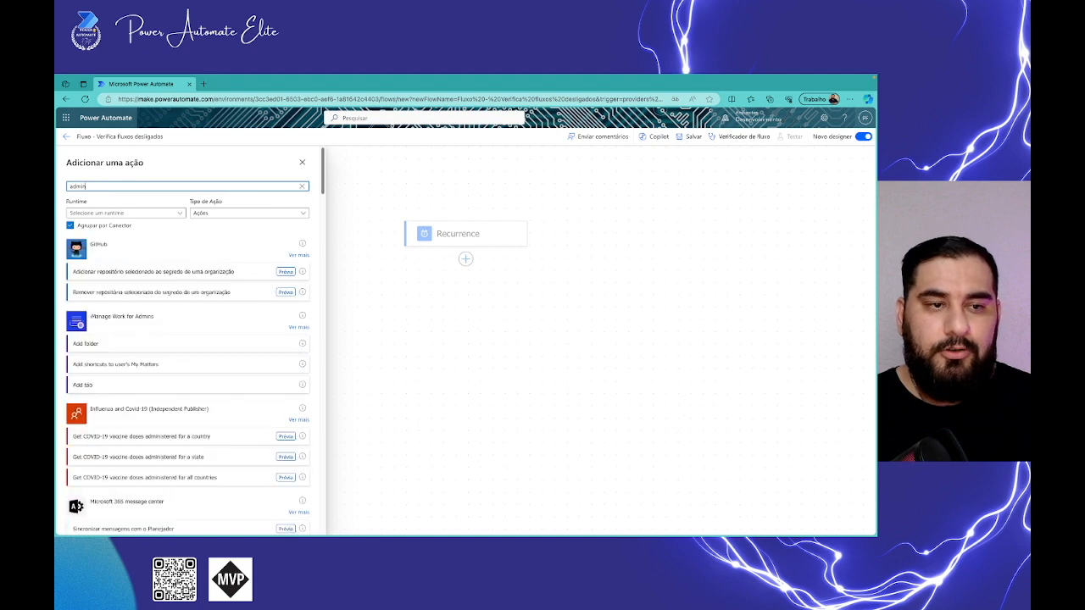
{"action": "scroll", "coordinate": [224, 310], "scroll_direction": "down", "scroll_amount": 15}
{"action": "scroll", "coordinate": [223, 320], "scroll_direction": "down", "scroll_amount": 10}
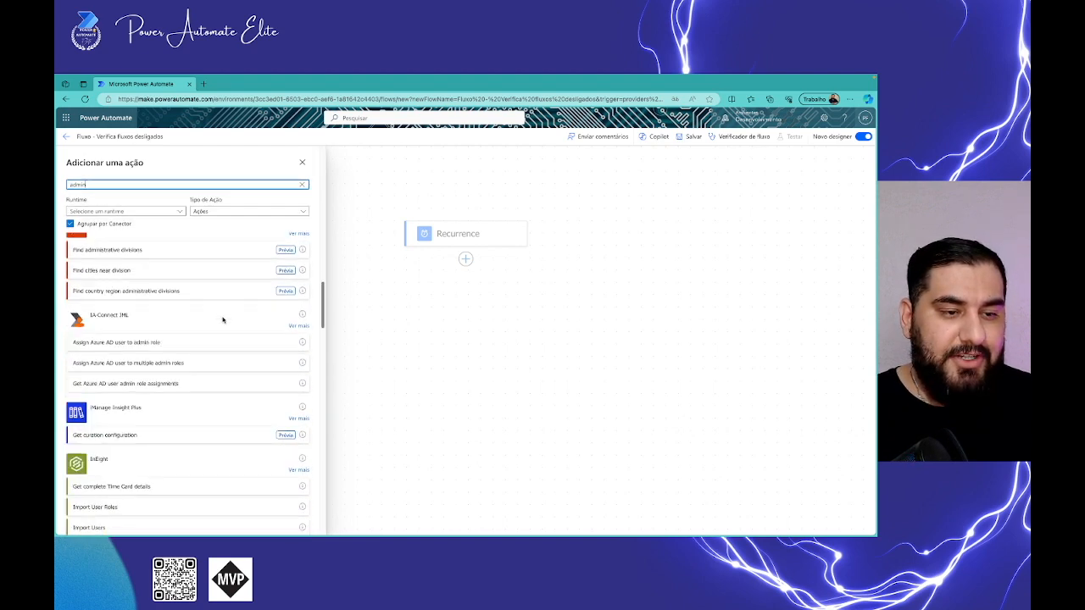
{"action": "scroll", "coordinate": [188, 245], "scroll_direction": "down", "scroll_amount": 10}
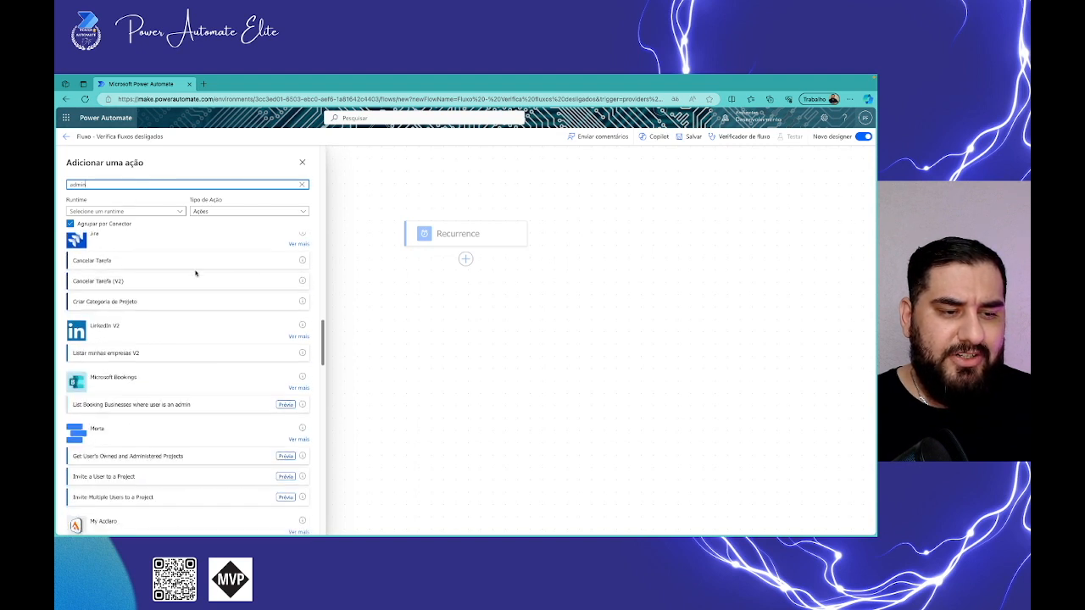
{"action": "scroll", "coordinate": [211, 322], "scroll_direction": "down", "scroll_amount": 5}
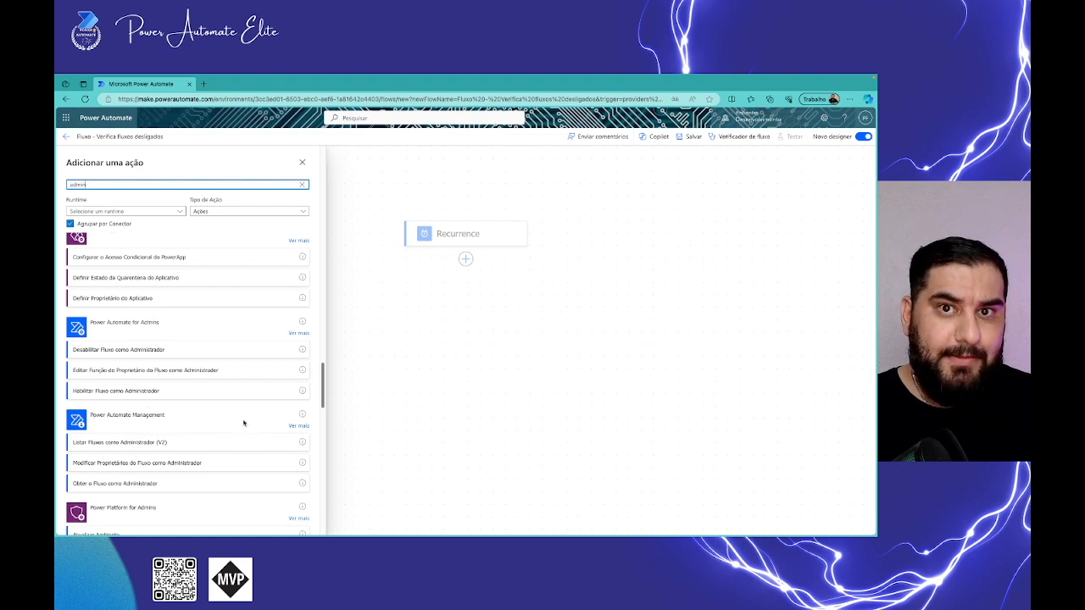
{"action": "scroll", "coordinate": [254, 424], "scroll_direction": "down", "scroll_amount": 1}
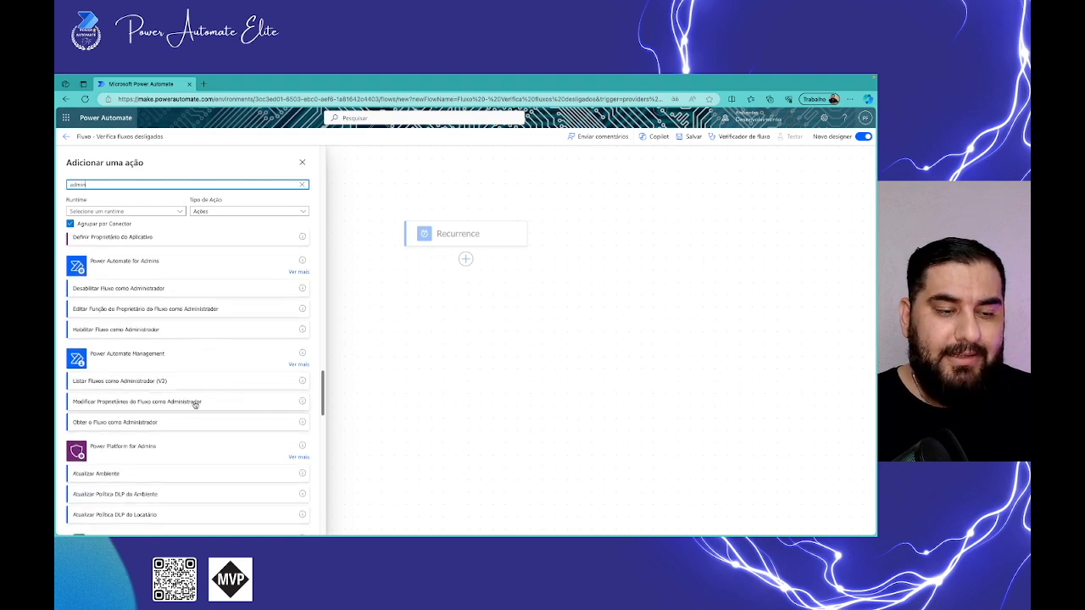
{"action": "left_click", "coordinate": [296, 364]}
{"action": "scroll", "coordinate": [193, 328], "scroll_direction": "down", "scroll_amount": 2}
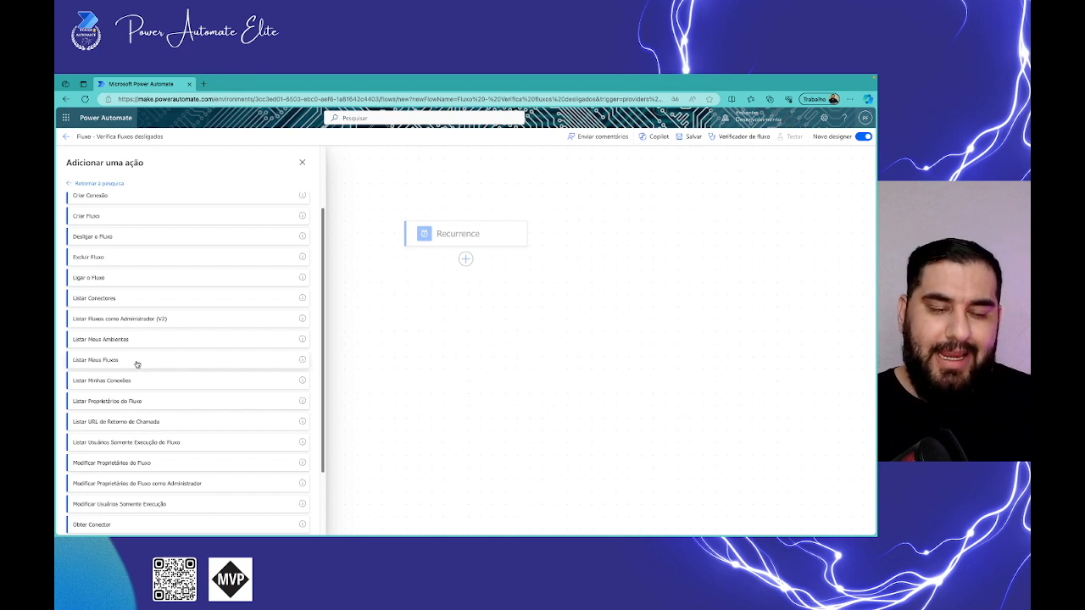
{"action": "scroll", "coordinate": [143, 355], "scroll_direction": "down", "scroll_amount": 1}
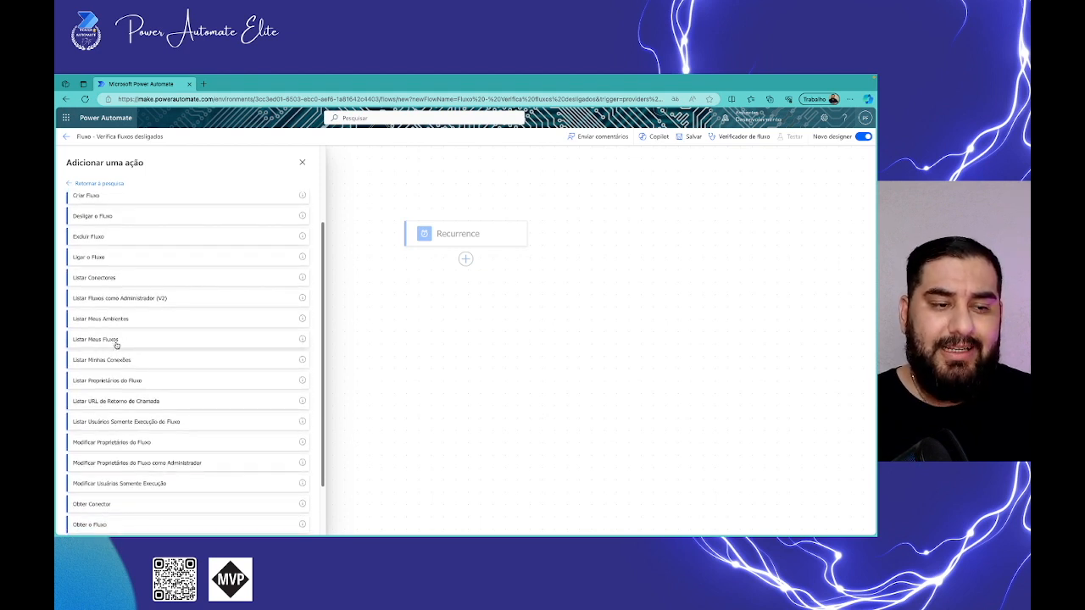
{"action": "left_click", "coordinate": [117, 341]}
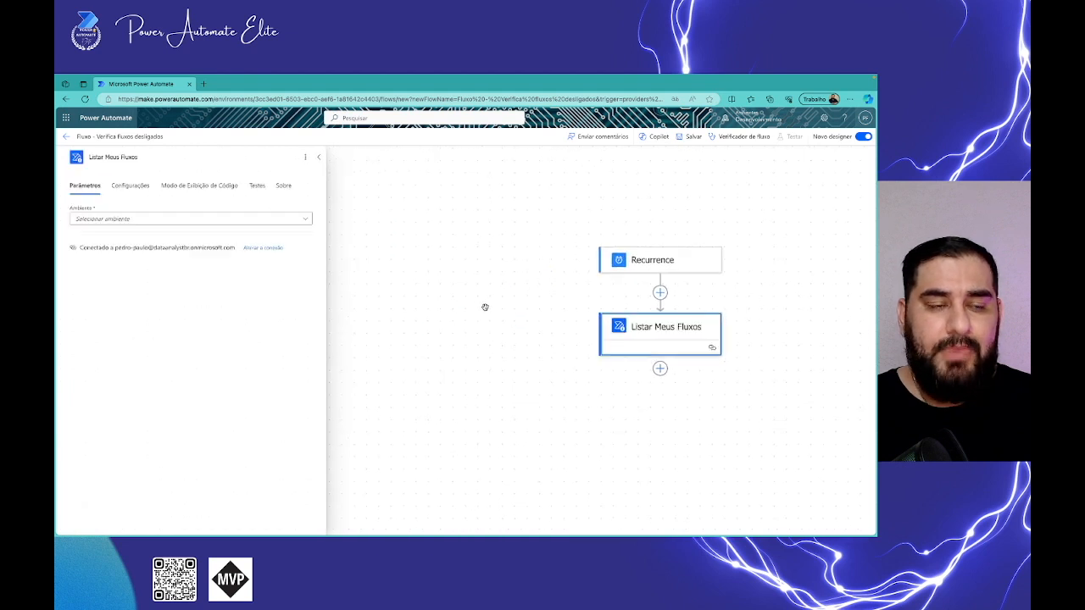
- Set the Listar Meus Fluxos environment to Desenvolvimento and save the flow
{"action": "left_click", "coordinate": [308, 220]}
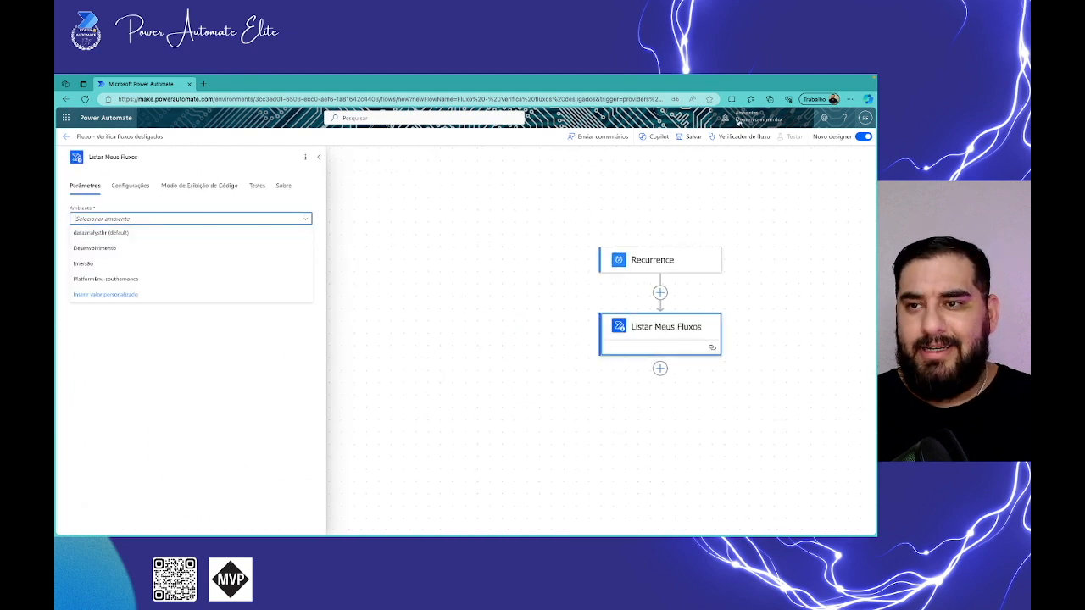
{"action": "left_click", "coordinate": [134, 249]}
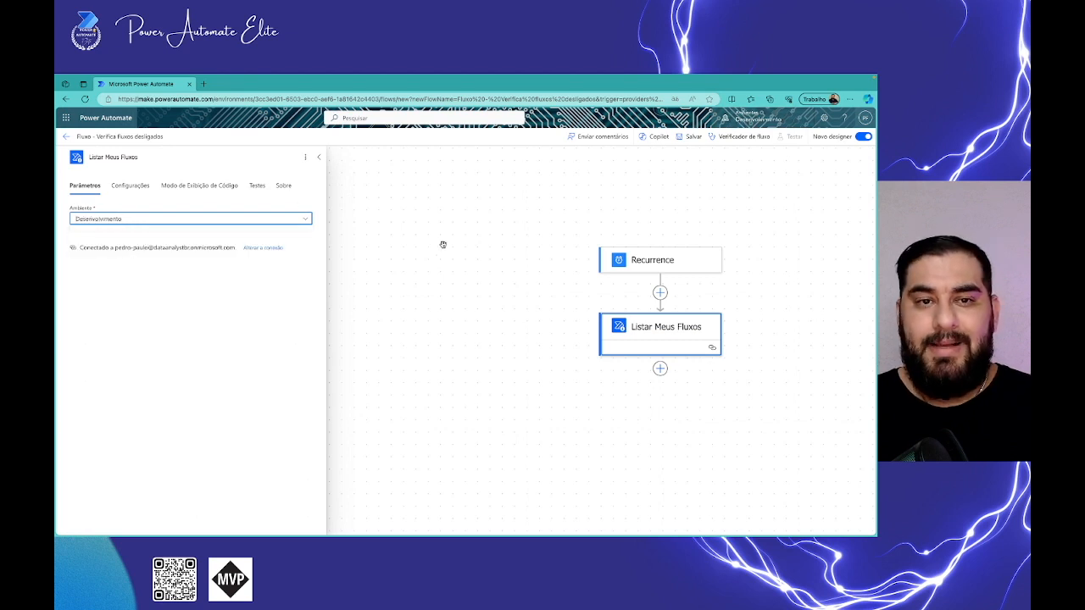
{"action": "left_click", "coordinate": [307, 221]}
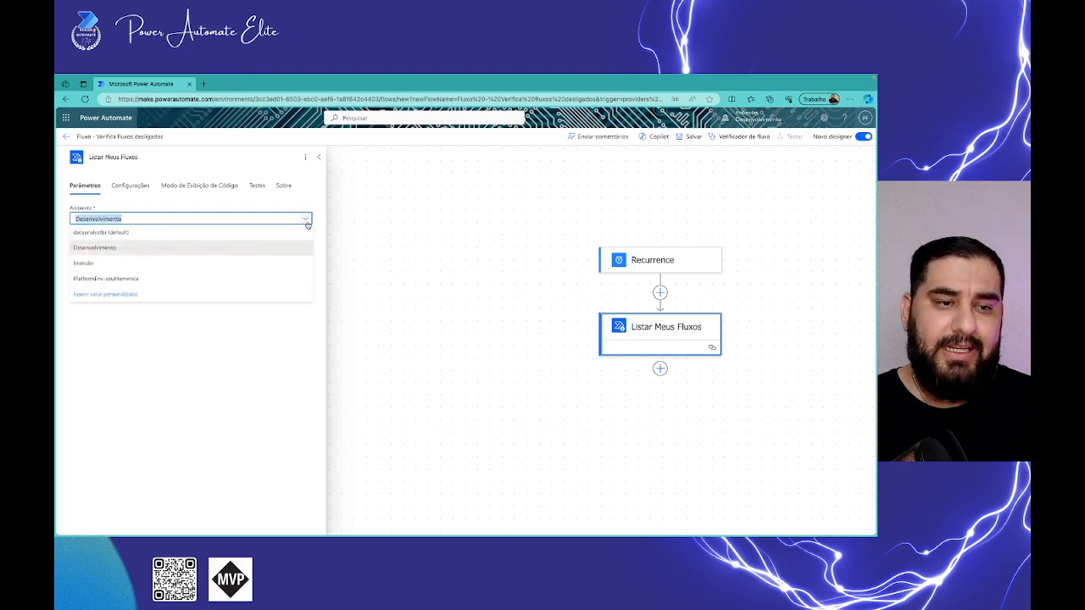
{"action": "left_click", "coordinate": [182, 249]}
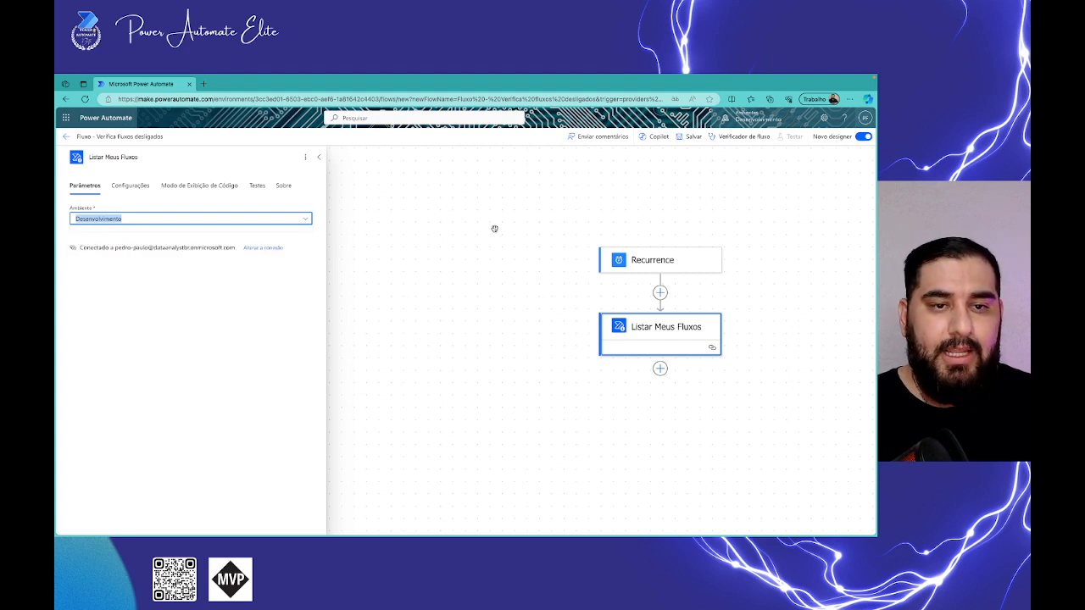
{"action": "left_click", "coordinate": [318, 158]}
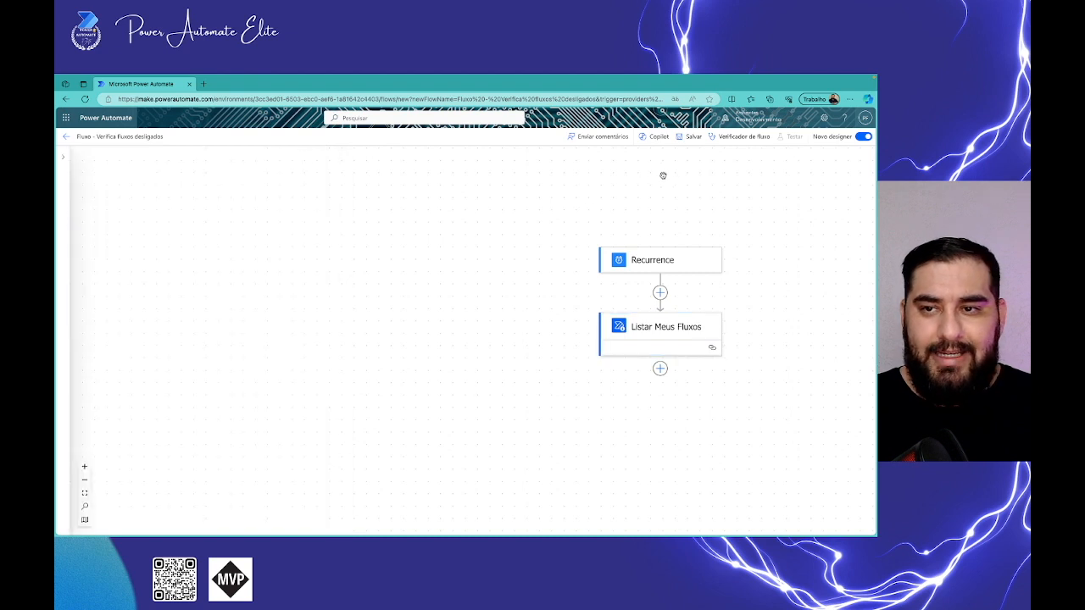
{"action": "left_click", "coordinate": [689, 136]}
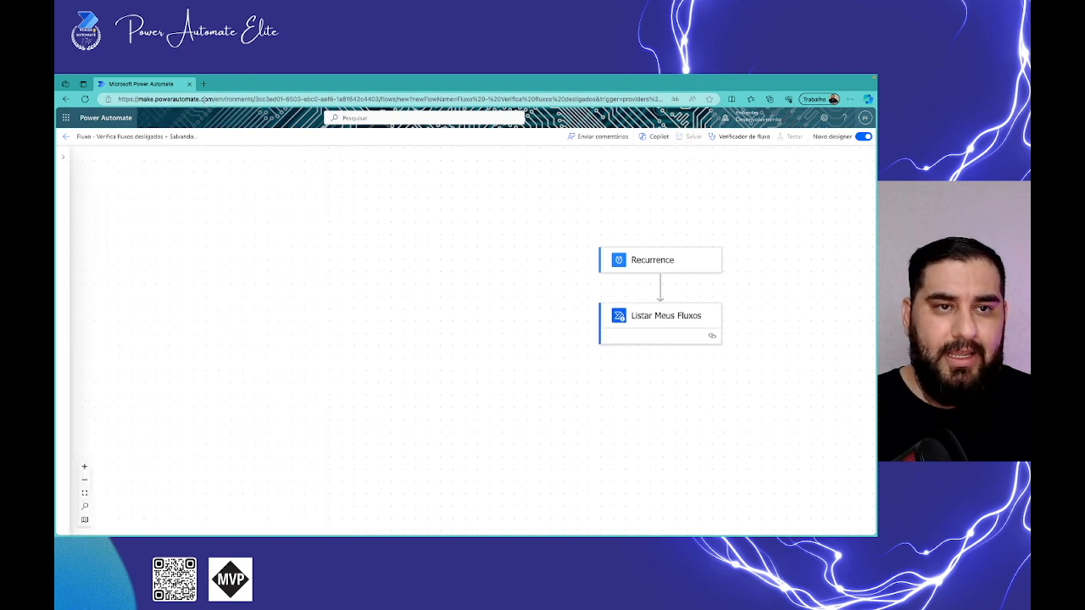
- Search the web for "json viewer" in a new browser tab, open Online JSON Viewer and Formatter, and close the search results
{"action": "left_click", "coordinate": [204, 84]}
{"action": "type", "text": "json viewer"}
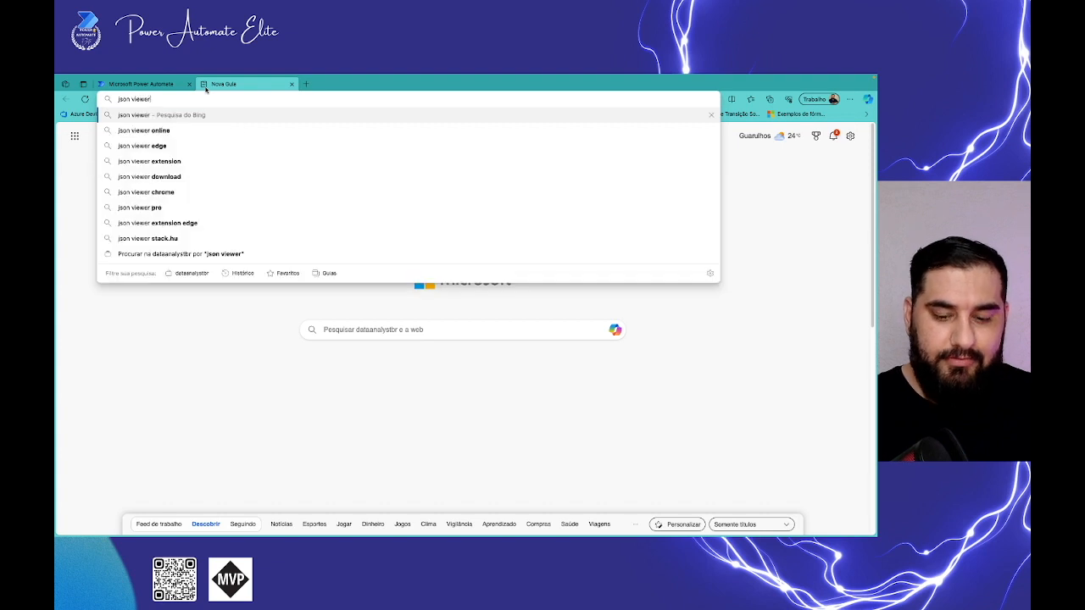
{"action": "key", "text": "Return"}
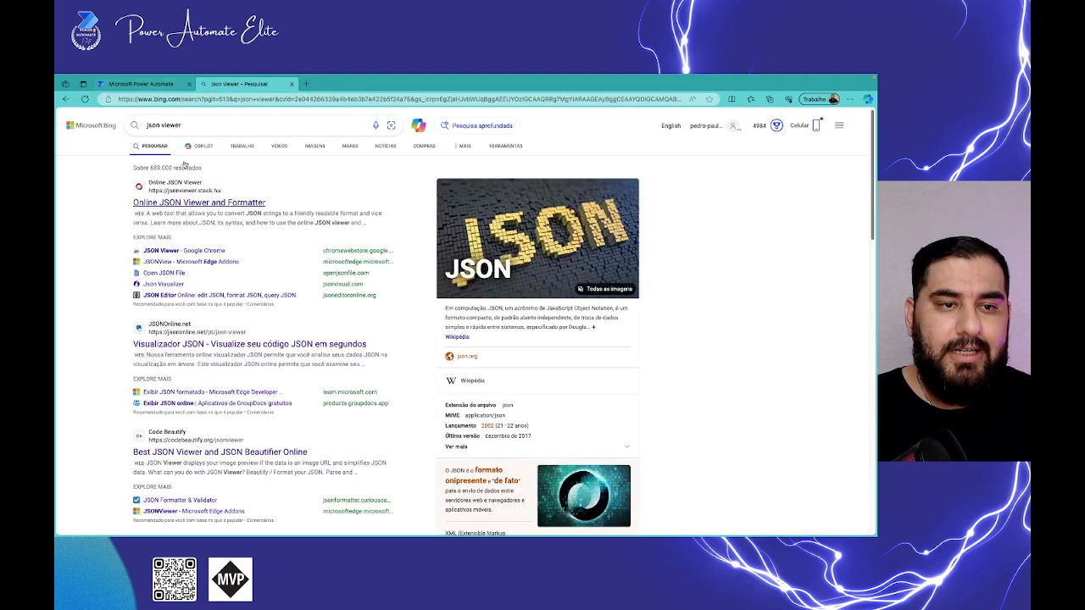
{"action": "left_click", "coordinate": [181, 204]}
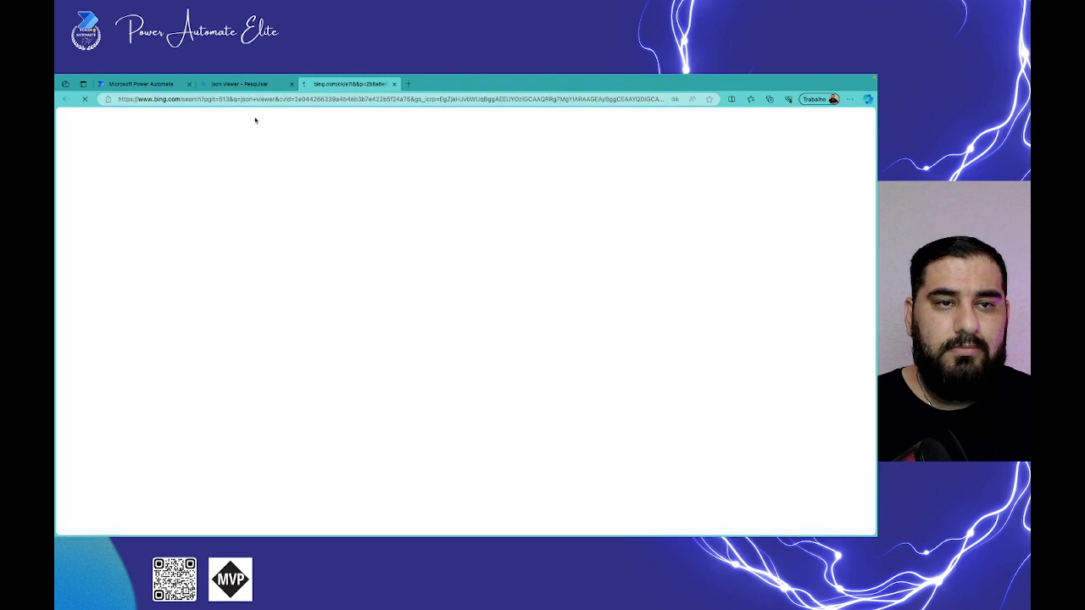
{"action": "left_click", "coordinate": [291, 84]}
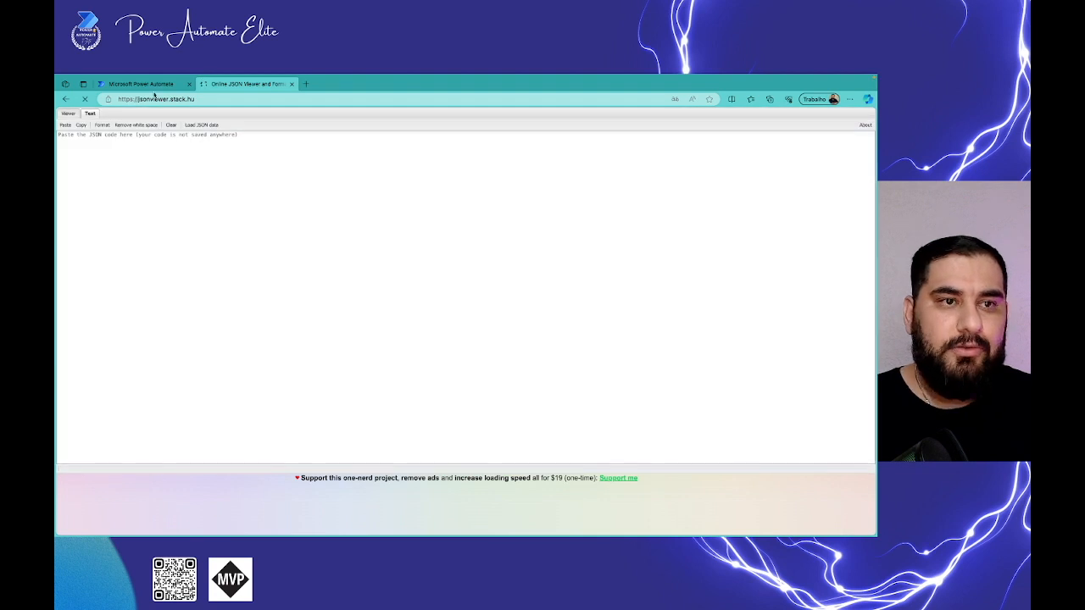
- Switch back to Power Automate and run a manual test of the Verifica fluxos desligados flow
{"action": "left_click", "coordinate": [141, 83]}
{"action": "left_click_drag", "start_coordinate": [712, 203], "coordinate": [475, 184]}
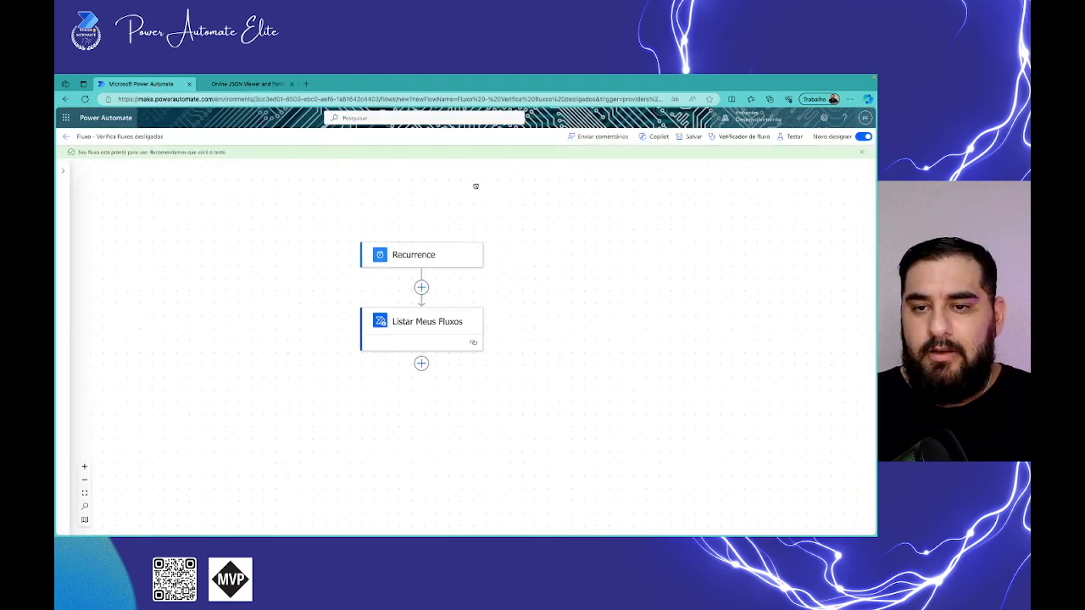
{"action": "left_click", "coordinate": [788, 136]}
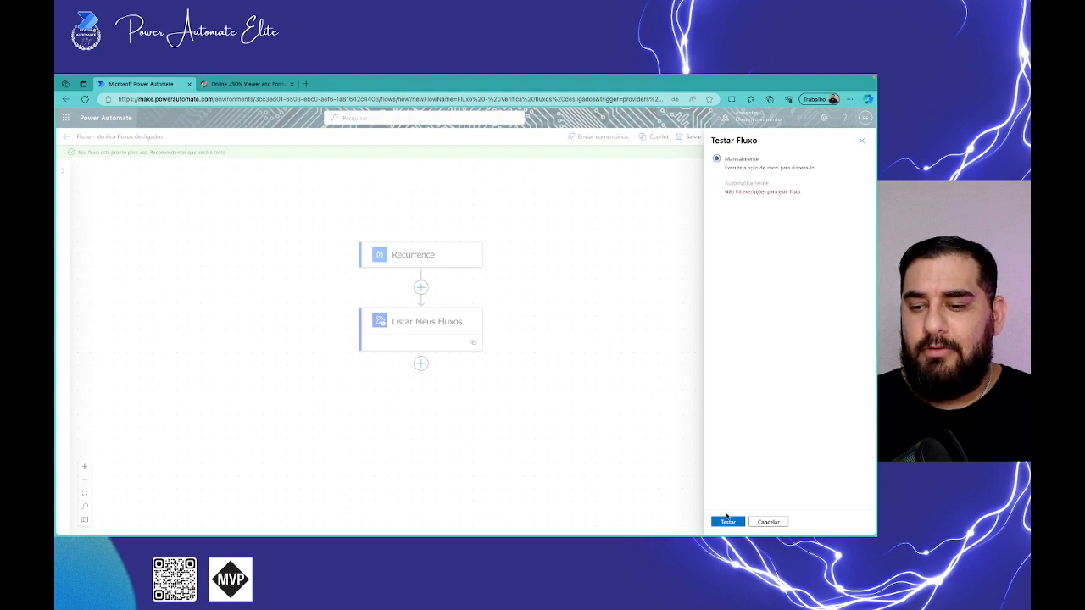
{"action": "left_click", "coordinate": [726, 523]}
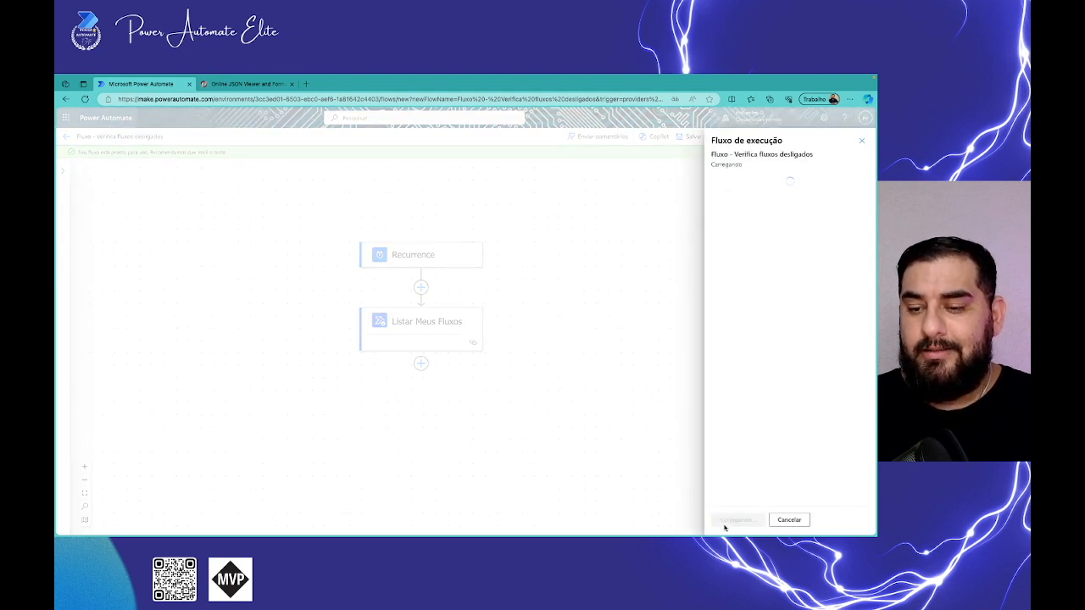
{"action": "left_click", "coordinate": [744, 520]}
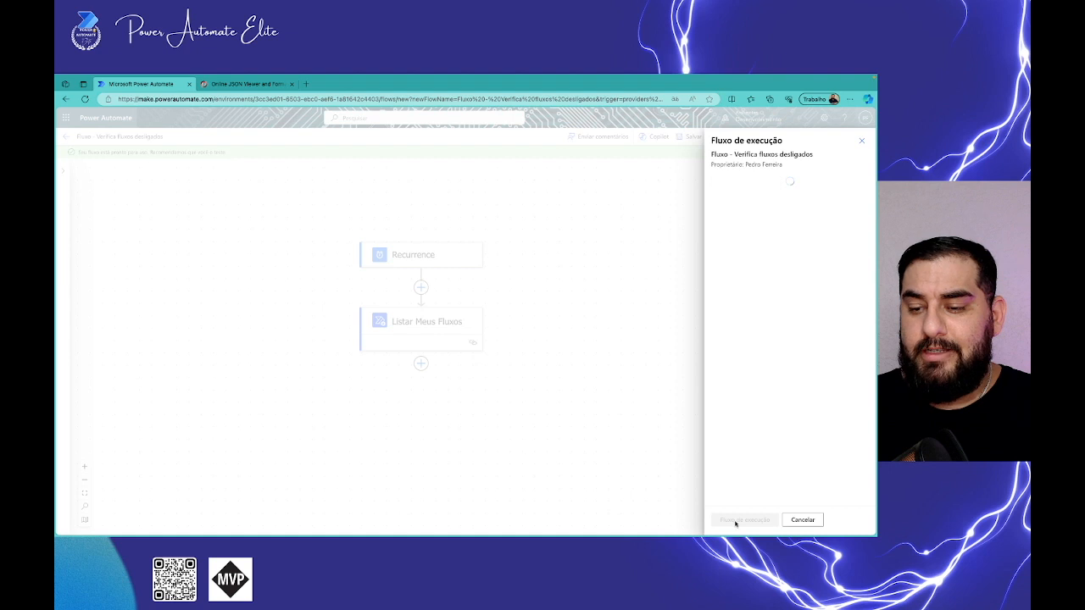
{"action": "left_click", "coordinate": [734, 520]}
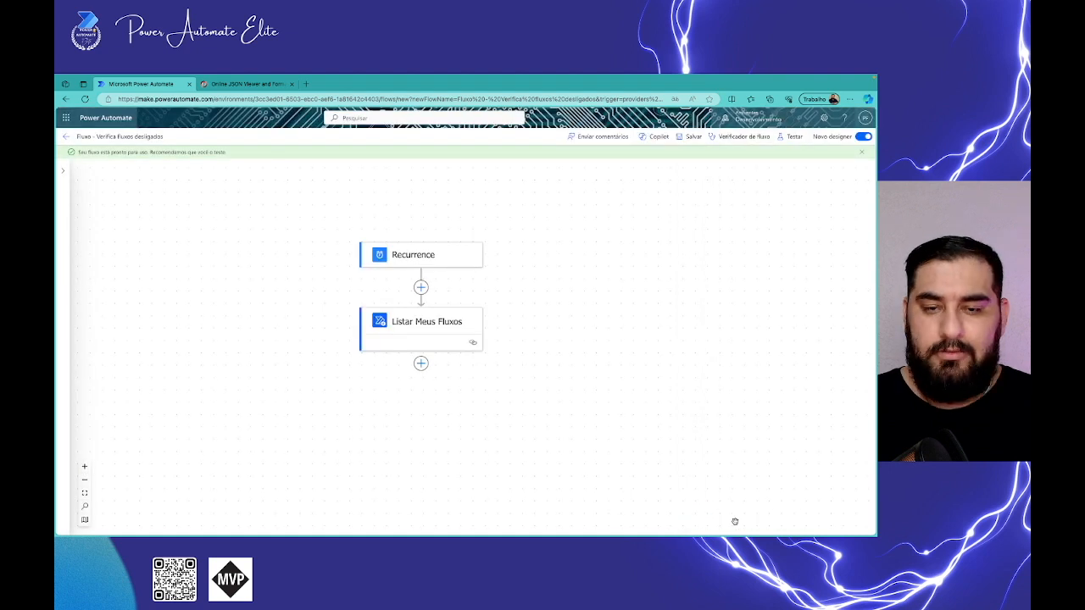
- Copy the body output of the Listar Meus Fluxos run and paste it into Online JSON Viewer
{"action": "left_click", "coordinate": [404, 317]}
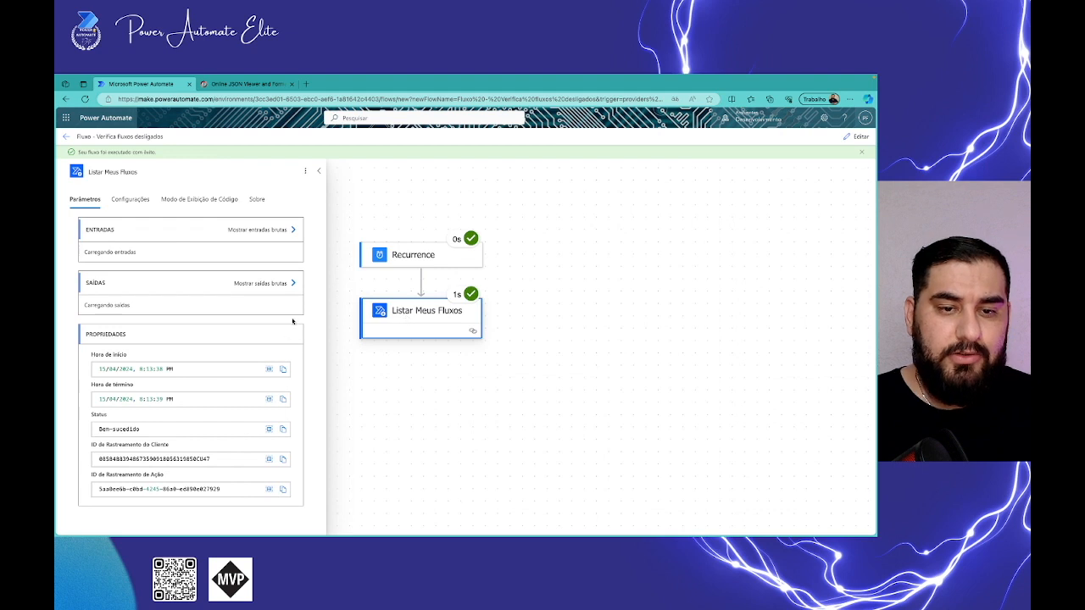
{"action": "scroll", "coordinate": [273, 337], "scroll_direction": "down", "scroll_amount": 6}
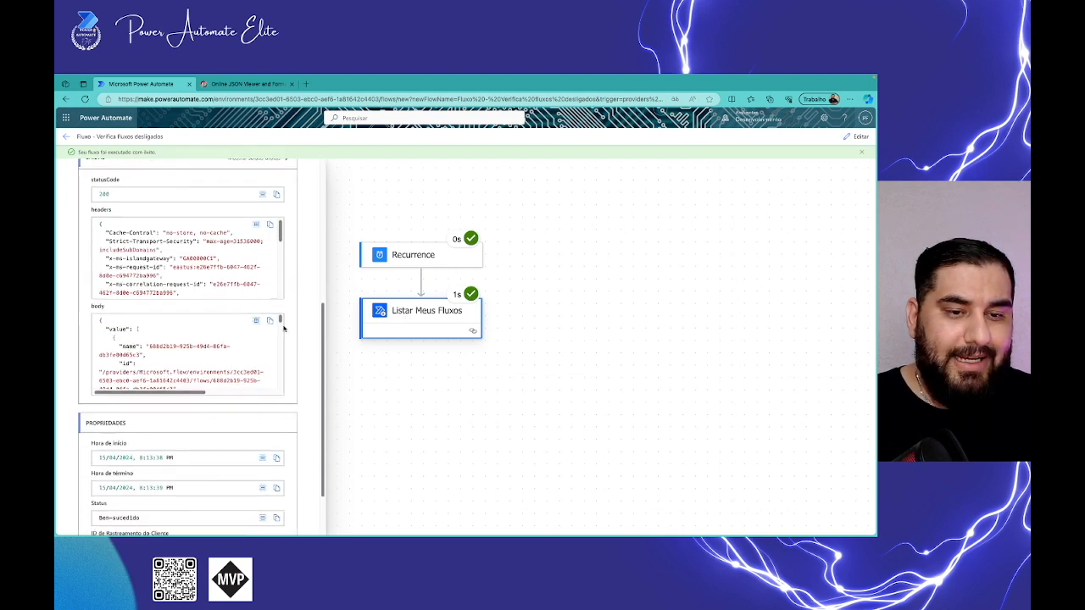
{"action": "left_click", "coordinate": [269, 84]}
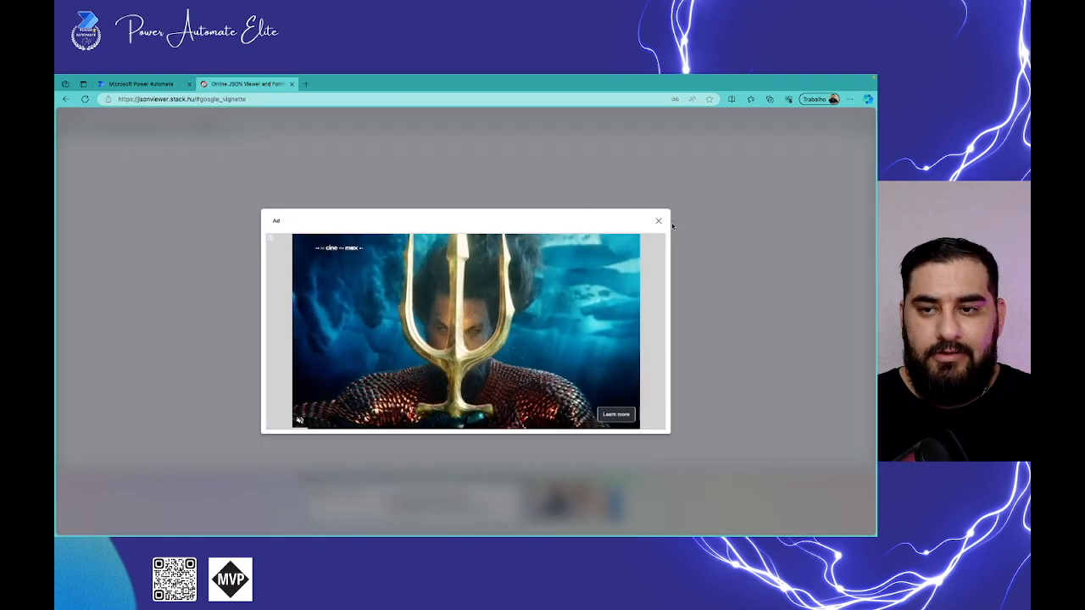
{"action": "left_click", "coordinate": [658, 222]}
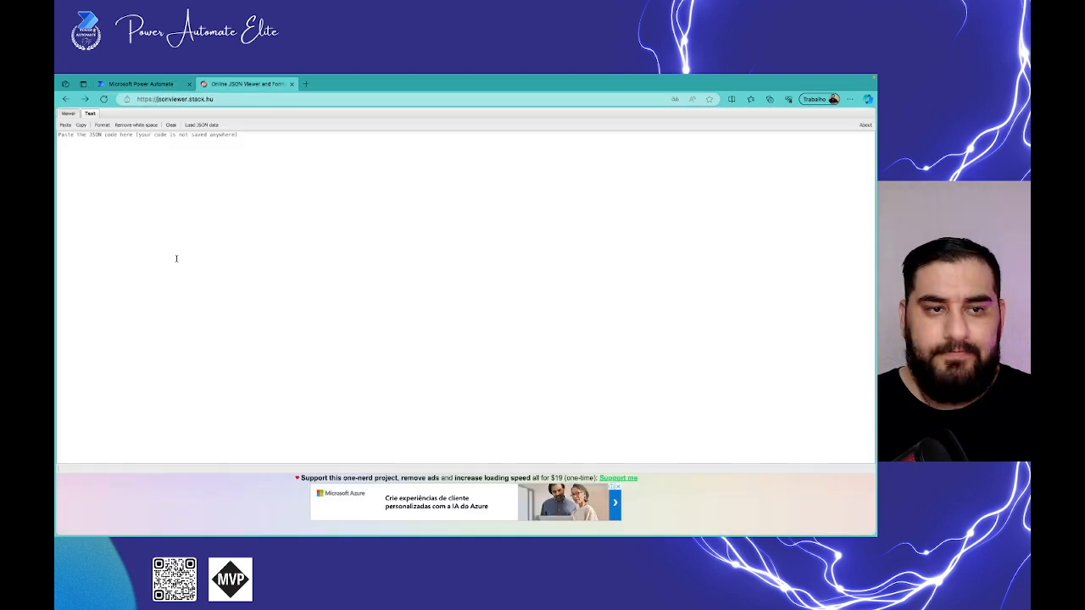
{"action": "left_click", "coordinate": [178, 204]}
{"action": "key", "text": "ctrl+v"}
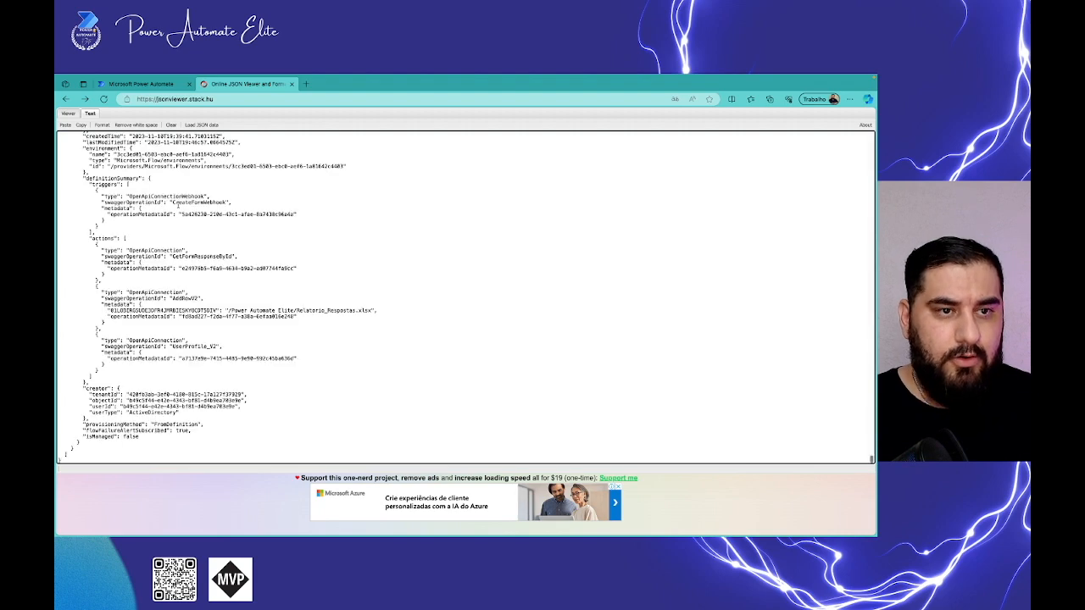
- Examine the pasted JSON as a tree, checking the properties and state of items 0 and 1 in the value array
{"action": "scroll", "coordinate": [178, 217], "scroll_direction": "up", "scroll_amount": 10}
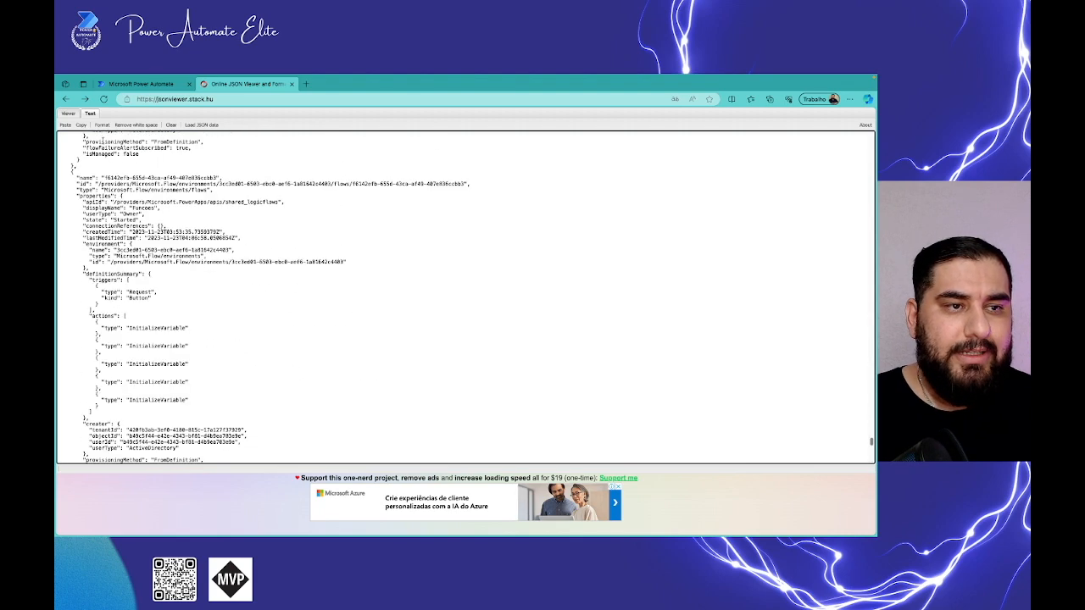
{"action": "left_click", "coordinate": [69, 113]}
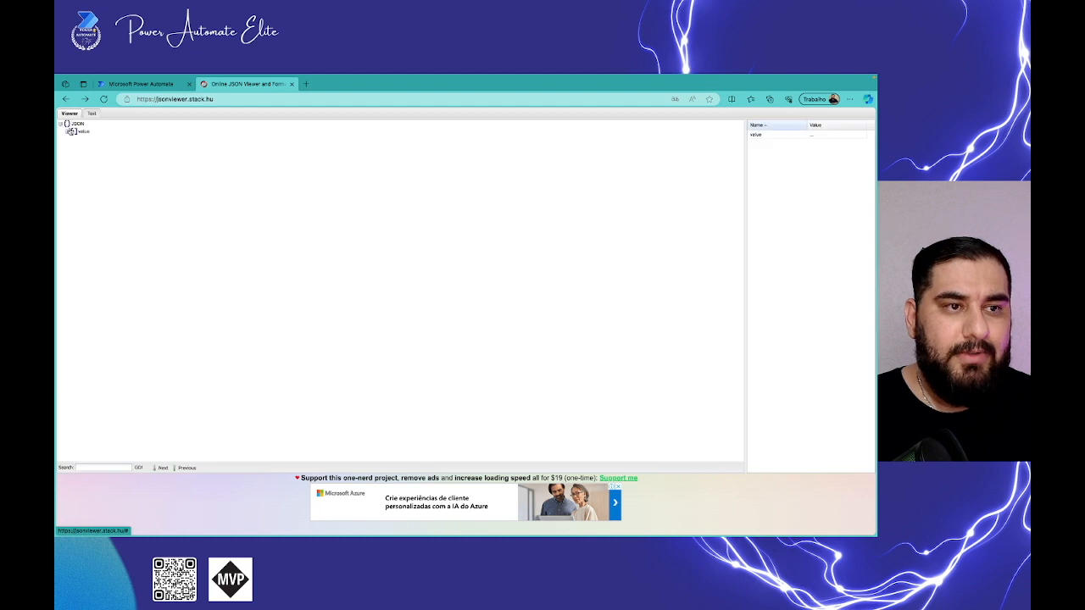
{"action": "left_click", "coordinate": [68, 132]}
{"action": "scroll", "coordinate": [110, 246], "scroll_direction": "down", "scroll_amount": 2}
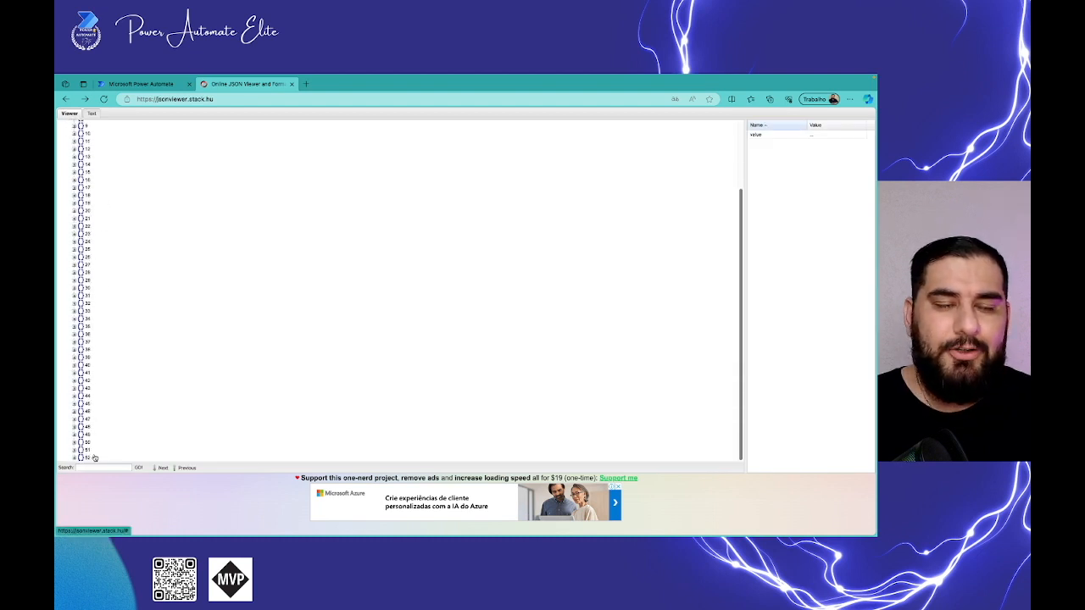
{"action": "scroll", "coordinate": [114, 337], "scroll_direction": "up", "scroll_amount": 2}
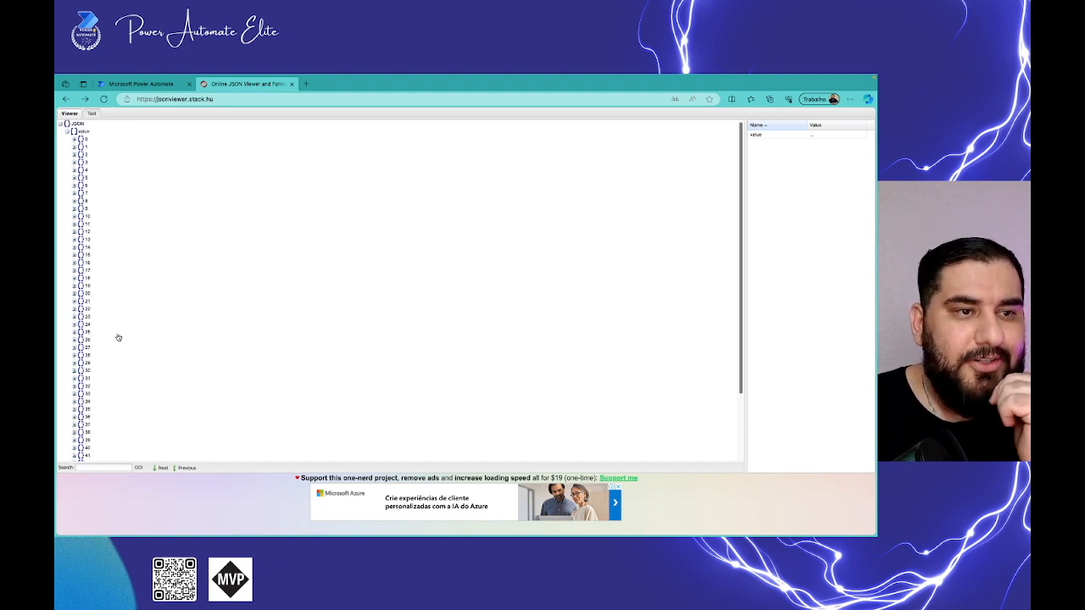
{"action": "left_click", "coordinate": [75, 140]}
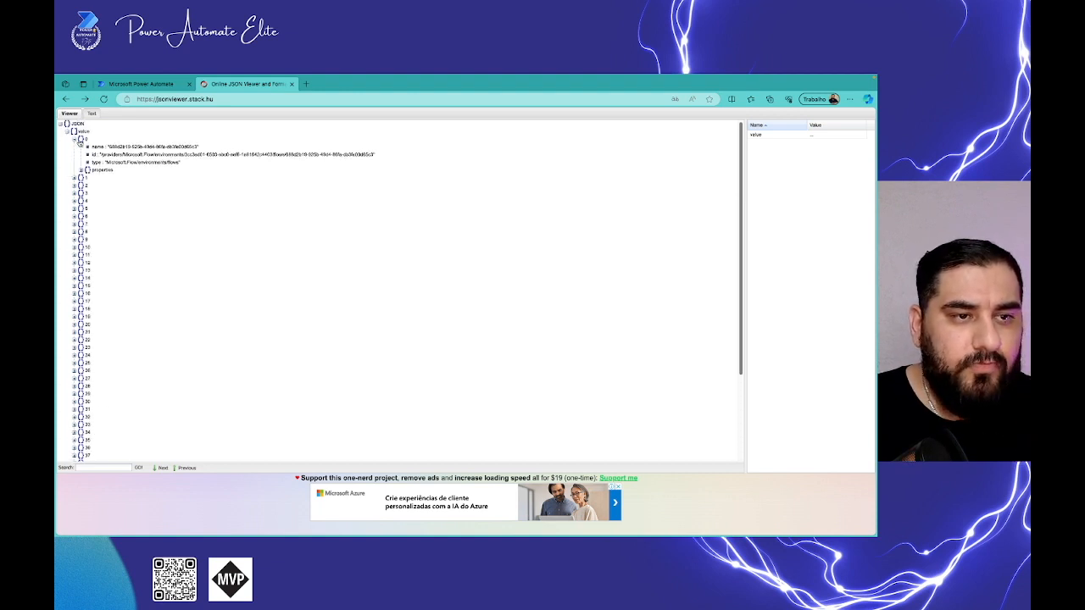
{"action": "left_click", "coordinate": [81, 170]}
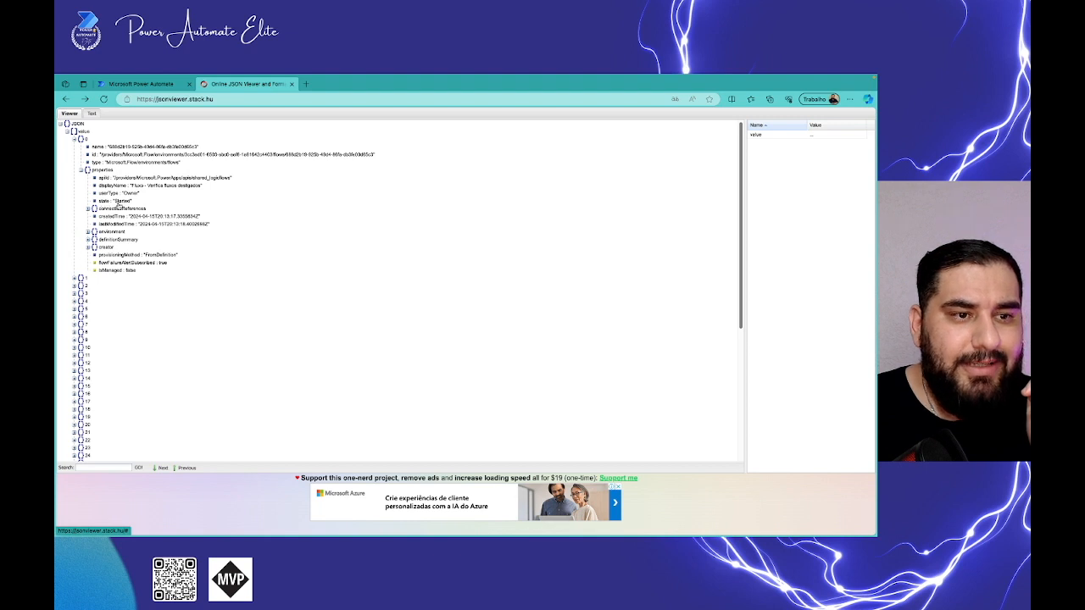
{"action": "left_click", "coordinate": [74, 143]}
{"action": "left_click", "coordinate": [73, 146]}
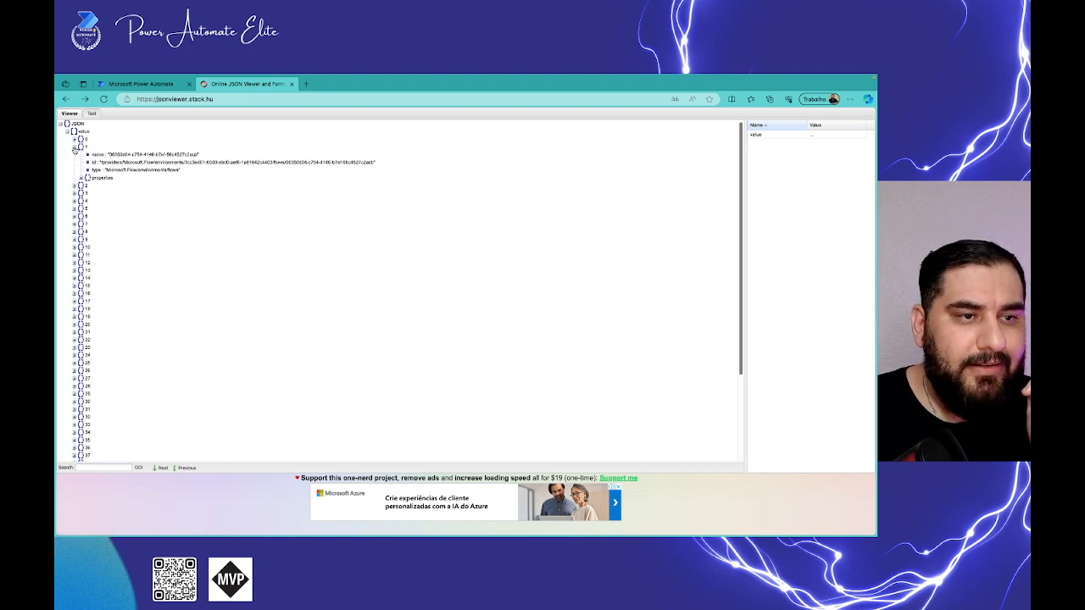
{"action": "left_click", "coordinate": [82, 178]}
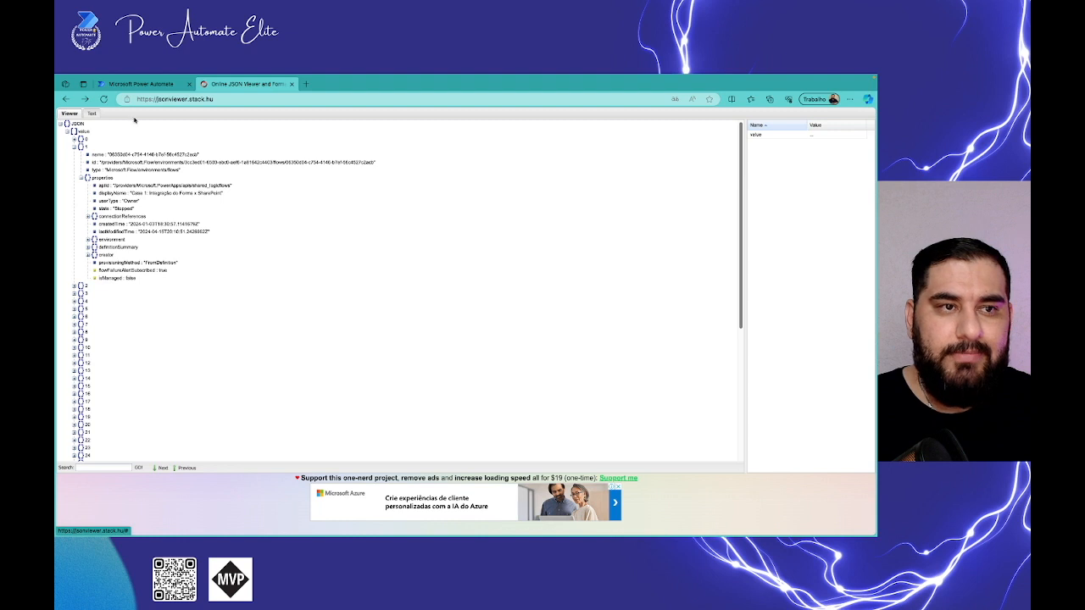
- Switch back to Power Automate, return the flow to editing, and add an Aplicar a cada control after Listar Meus Fluxos
{"action": "left_click", "coordinate": [140, 85]}
{"action": "left_click", "coordinate": [856, 136]}
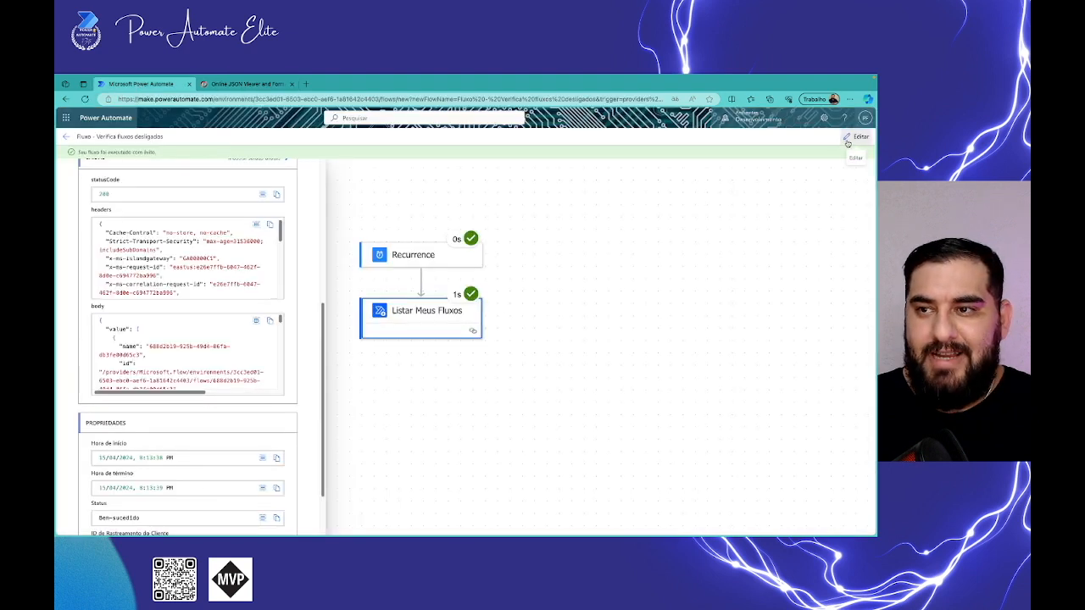
{"action": "left_click", "coordinate": [453, 350]}
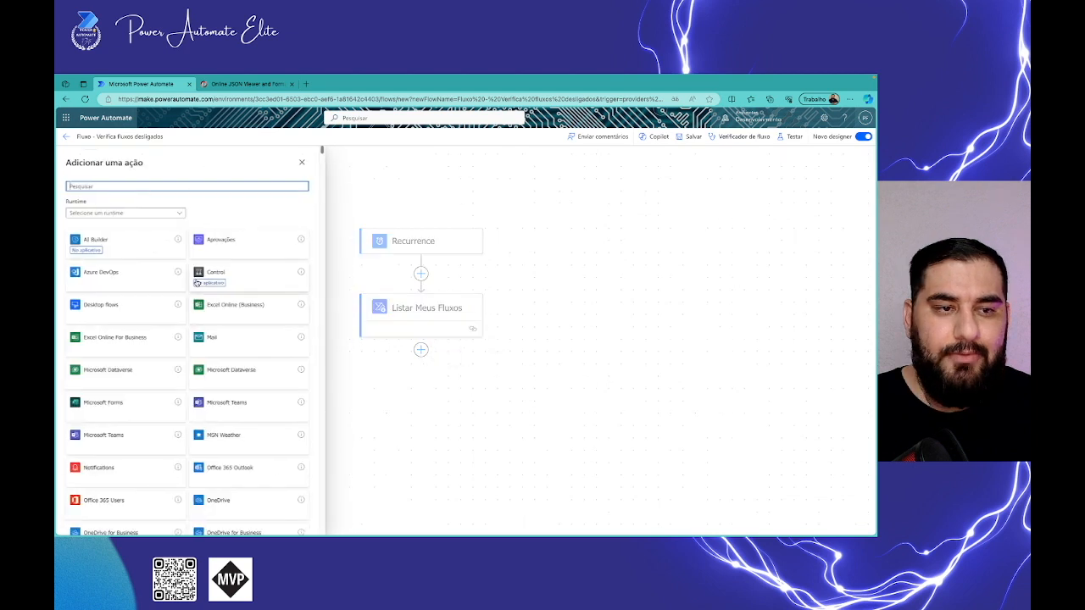
{"action": "left_click", "coordinate": [161, 213]}
{"action": "left_click", "coordinate": [91, 240]}
{"action": "left_click", "coordinate": [231, 241]}
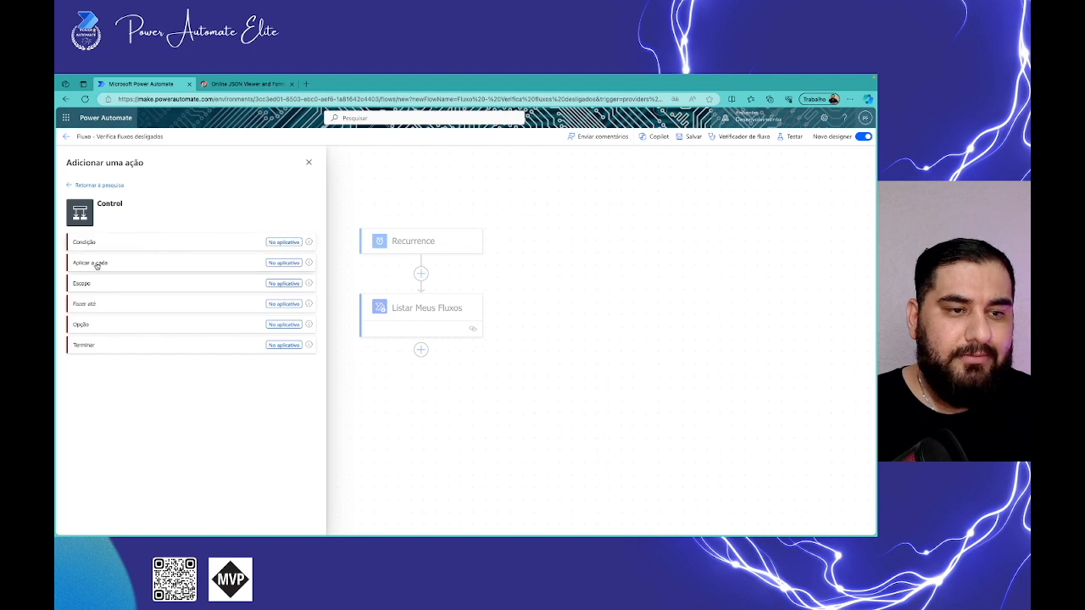
{"action": "left_click", "coordinate": [95, 263]}
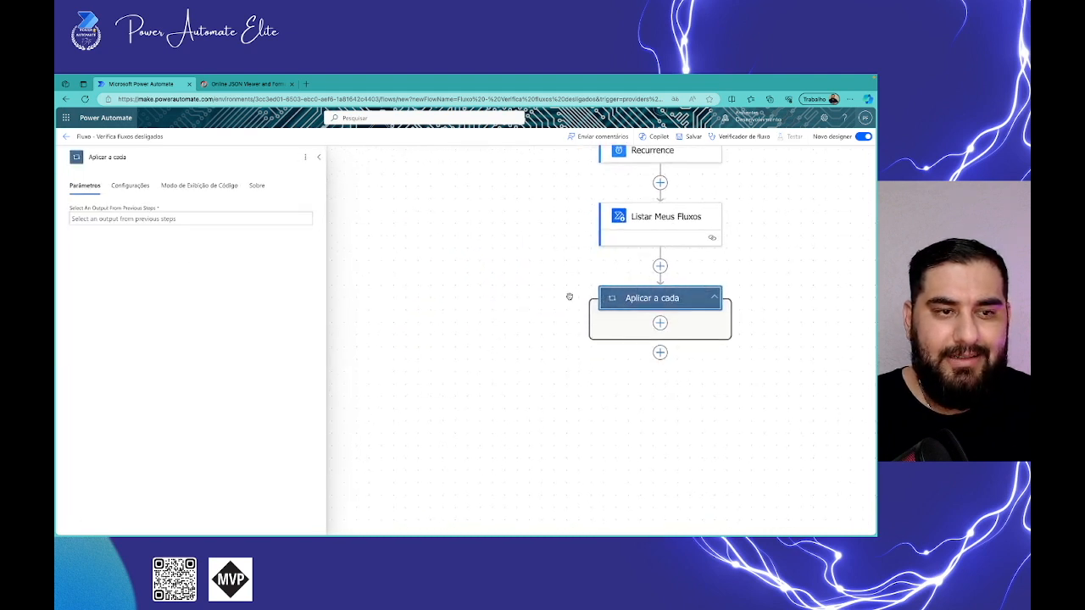
- Set body/value from Listar Meus Fluxos as the Aplicar a cada input, checking the value array in Online JSON Viewer, and collapse its settings
{"action": "left_click", "coordinate": [193, 220]}
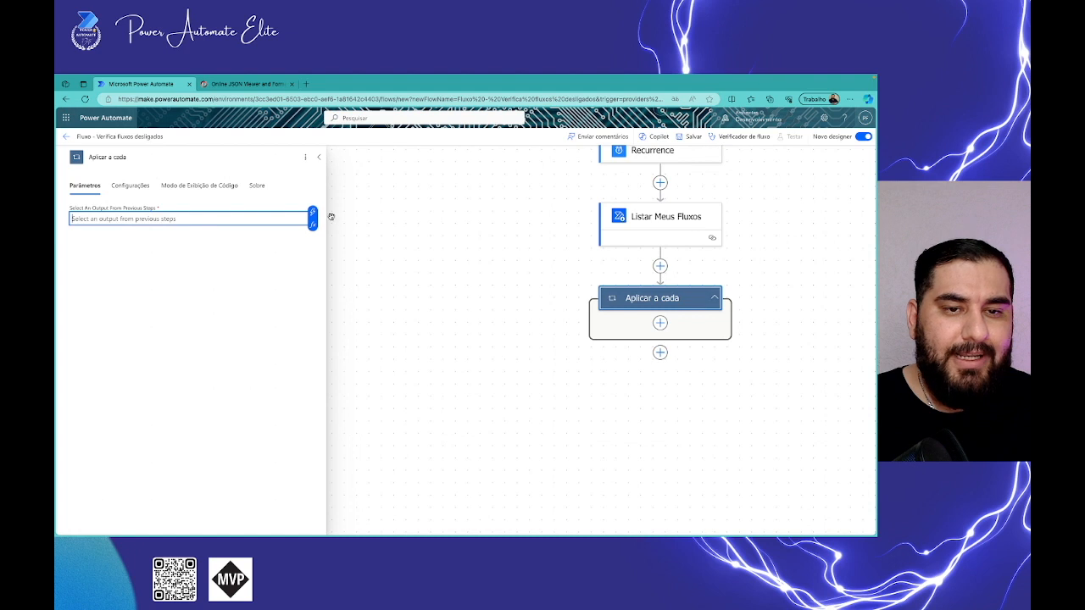
{"action": "left_click", "coordinate": [313, 213]}
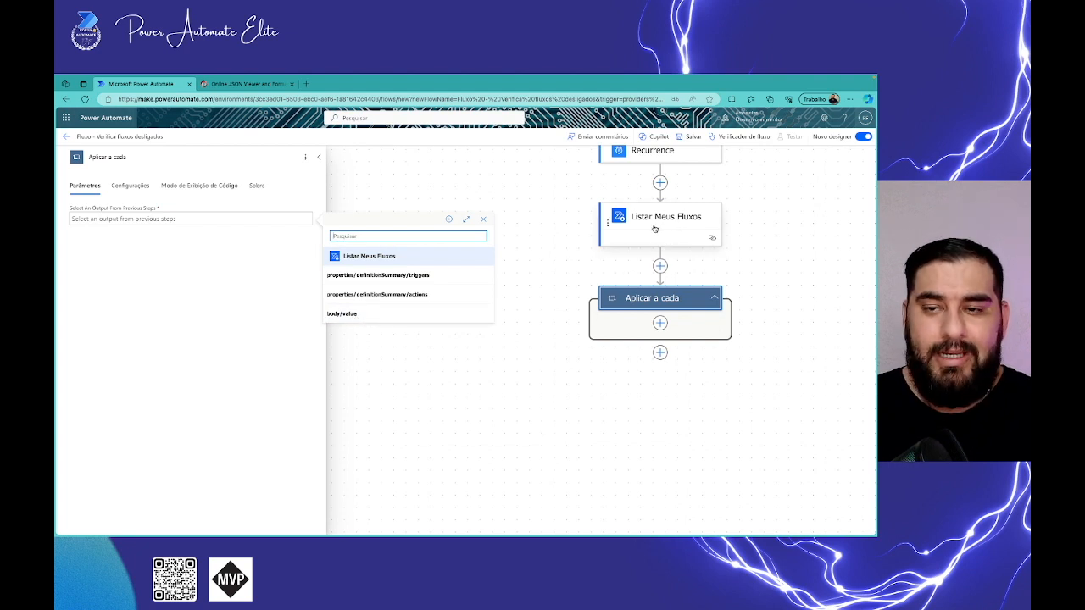
{"action": "left_click", "coordinate": [259, 85]}
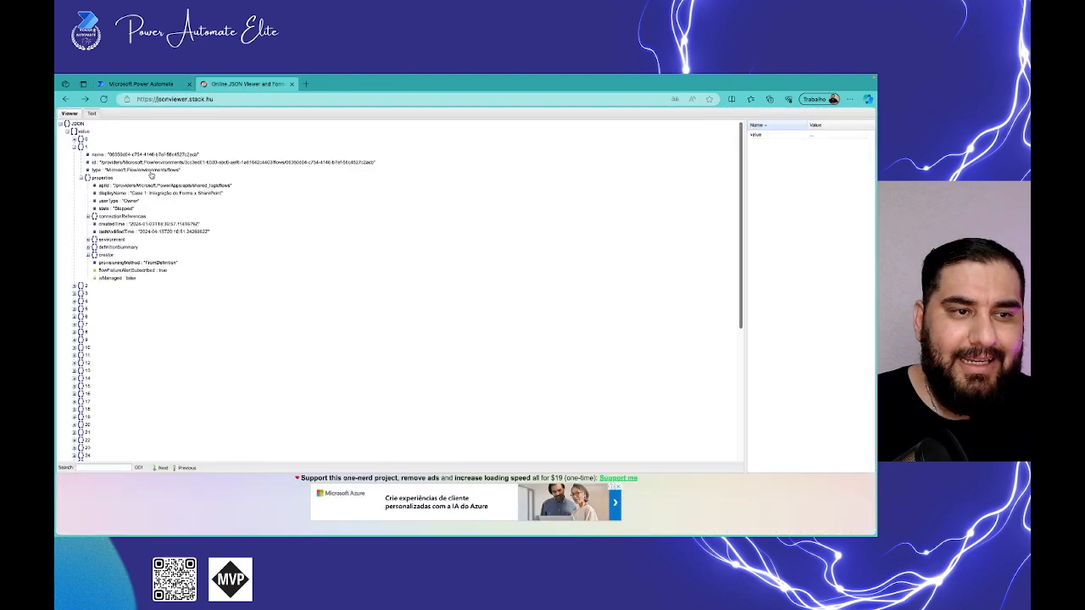
{"action": "left_click", "coordinate": [152, 85]}
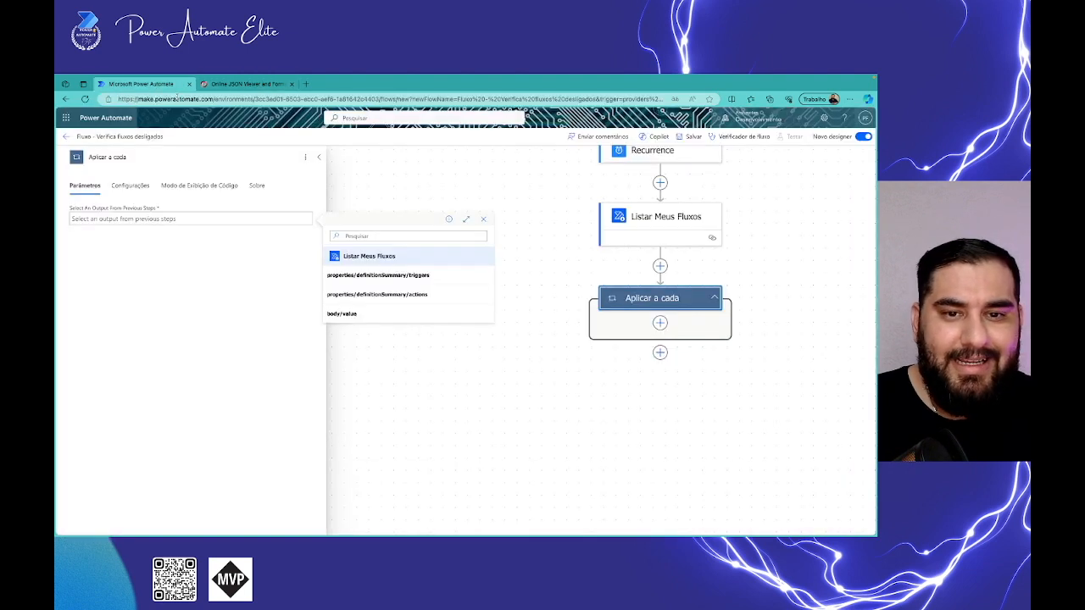
{"action": "left_click", "coordinate": [362, 315]}
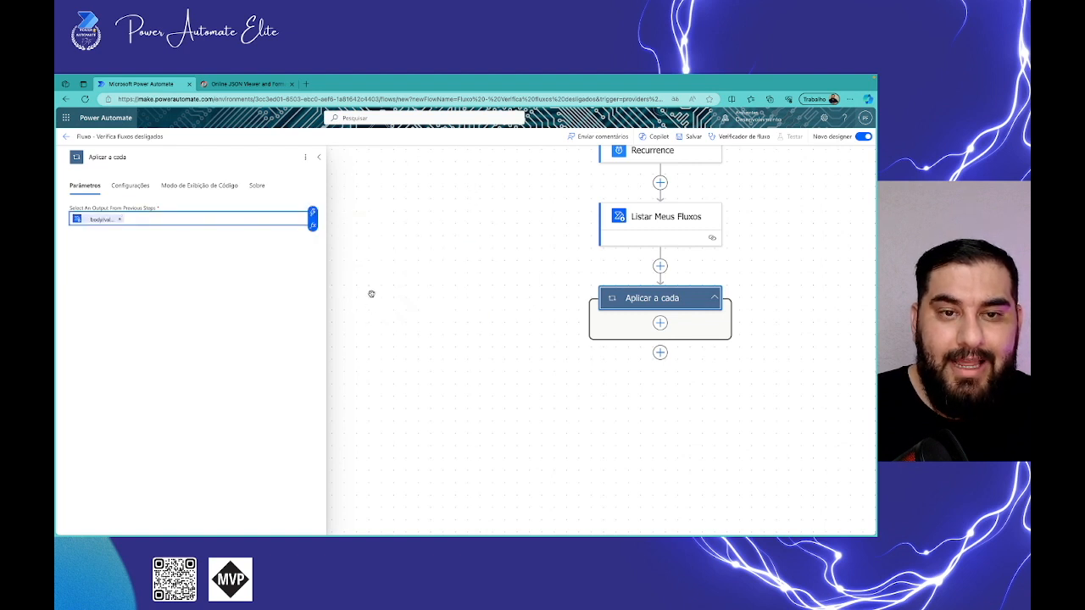
{"action": "left_click_drag", "start_coordinate": [504, 240], "coordinate": [307, 198]}
{"action": "left_click", "coordinate": [320, 158]}
- Add a Condição control from the Interno runtime's Control actions inside the Aplicar a cada loop
{"action": "left_click", "coordinate": [438, 277]}
{"action": "left_click", "coordinate": [472, 280]}
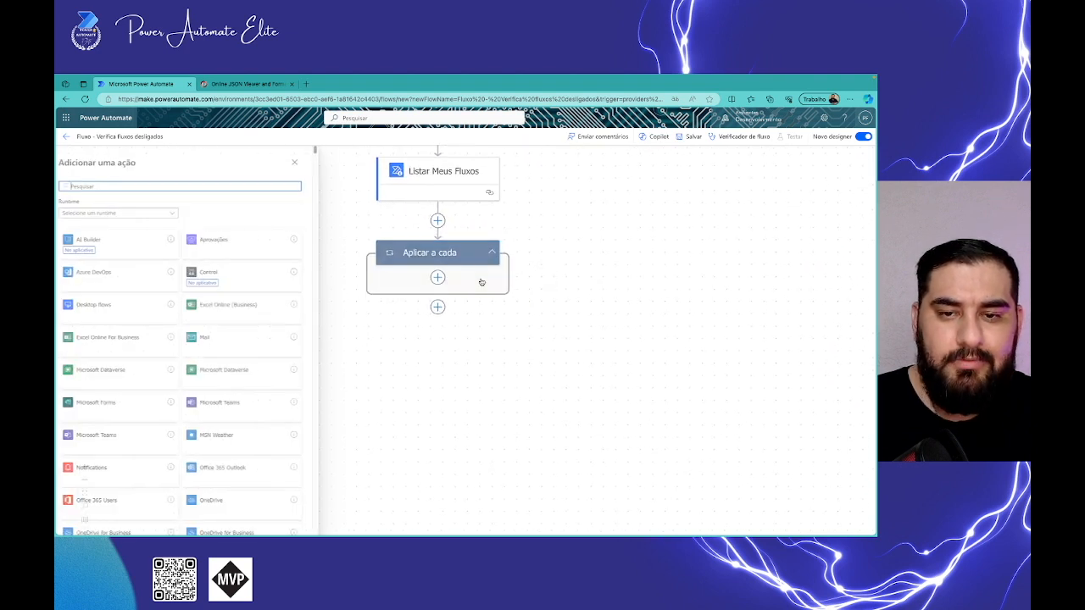
{"action": "left_click", "coordinate": [156, 215]}
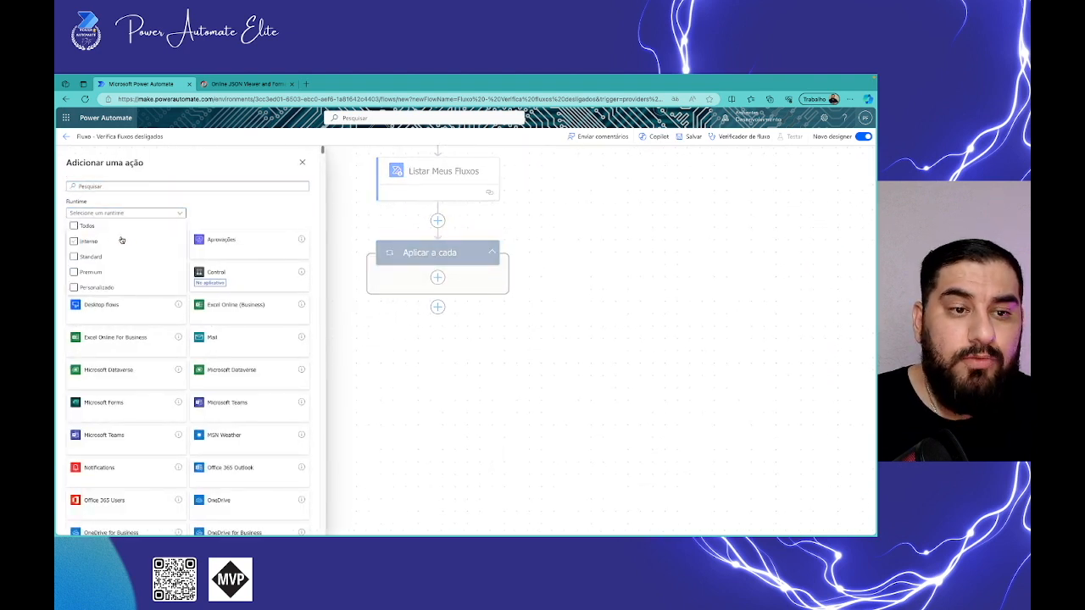
{"action": "left_click", "coordinate": [121, 240]}
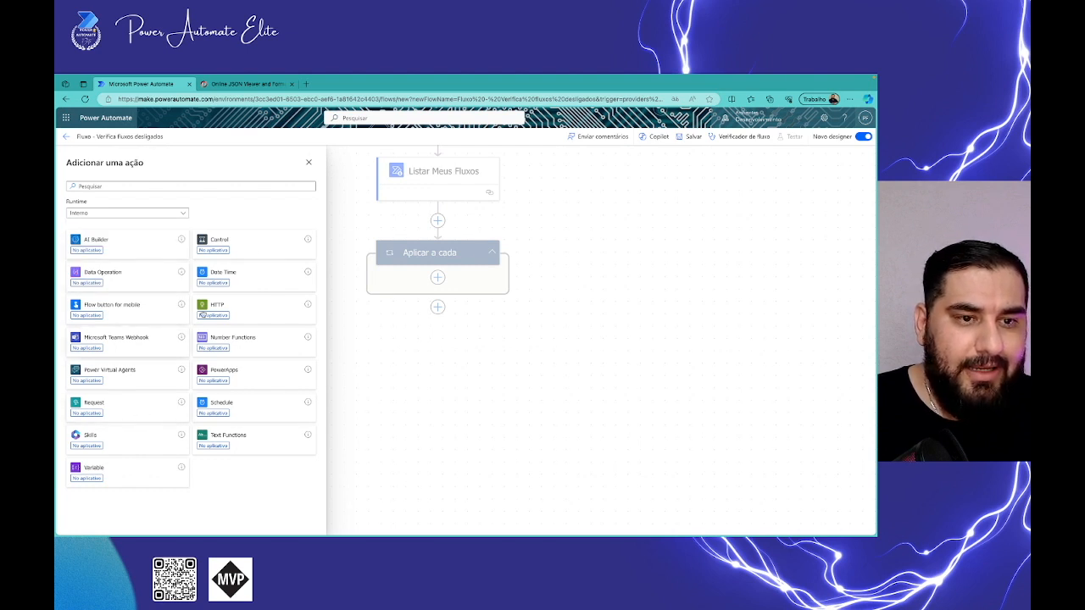
{"action": "left_click", "coordinate": [246, 244]}
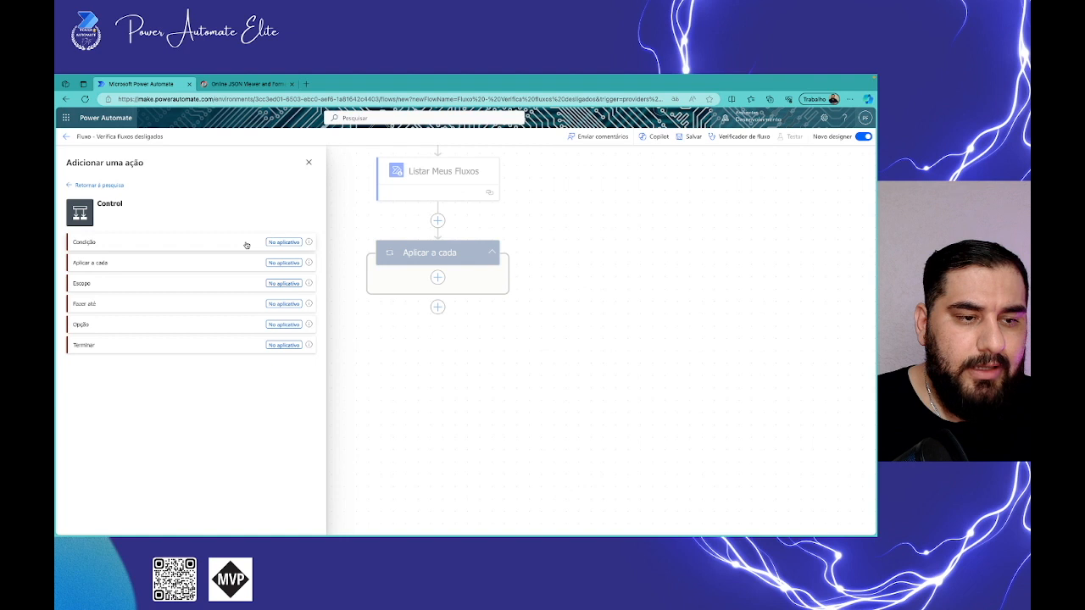
{"action": "left_click", "coordinate": [125, 245]}
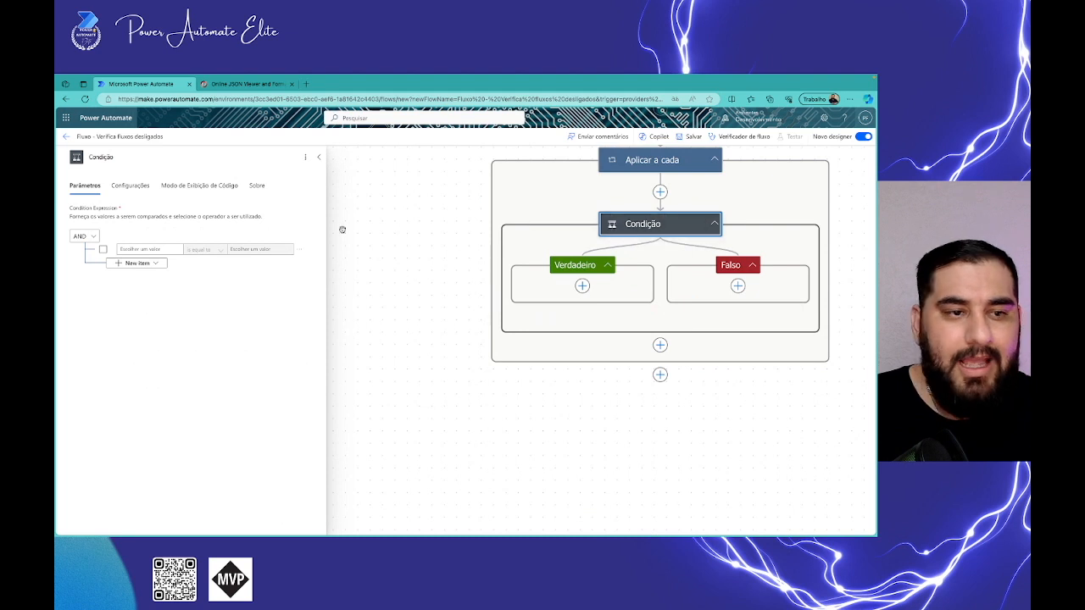
- Set the condition to Estado do Fluxo is equal to Stopped, checking the state property in Online JSON Viewer, and collapse its settings
{"action": "left_click", "coordinate": [146, 250]}
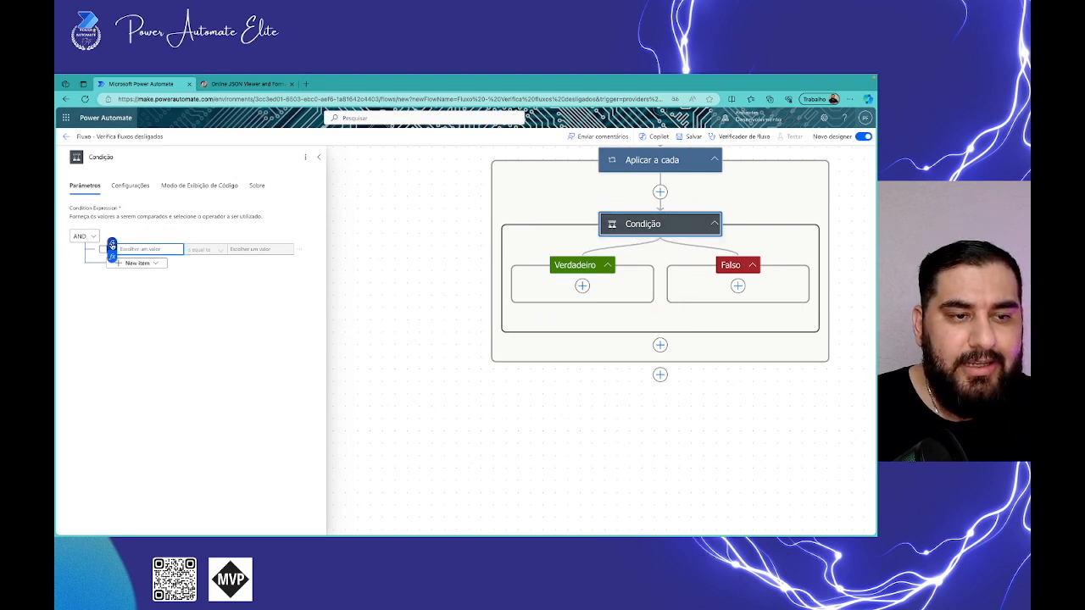
{"action": "left_click", "coordinate": [112, 245]}
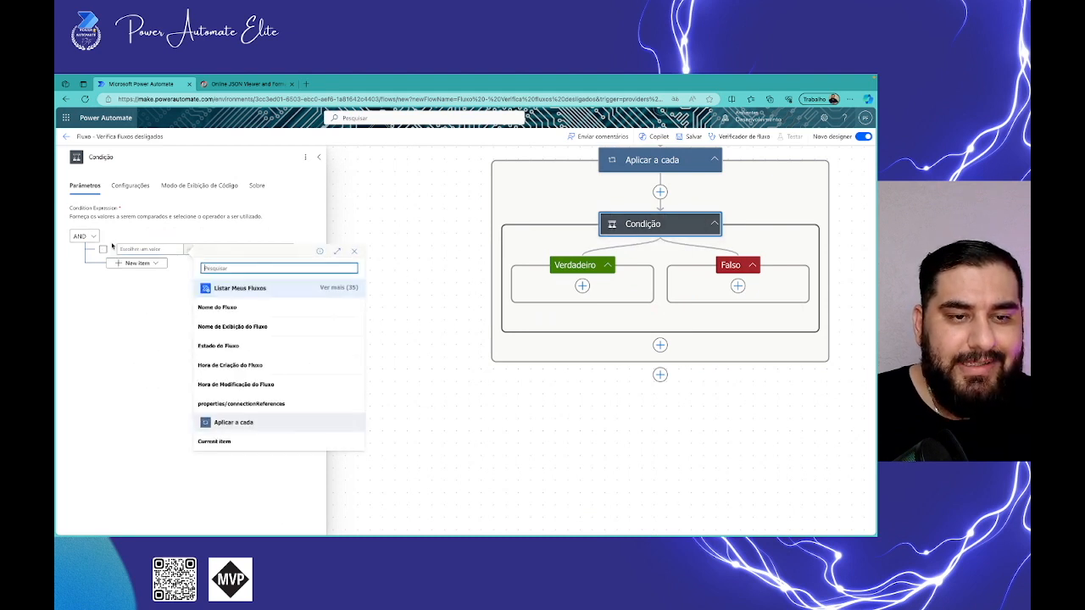
{"action": "left_click", "coordinate": [339, 288]}
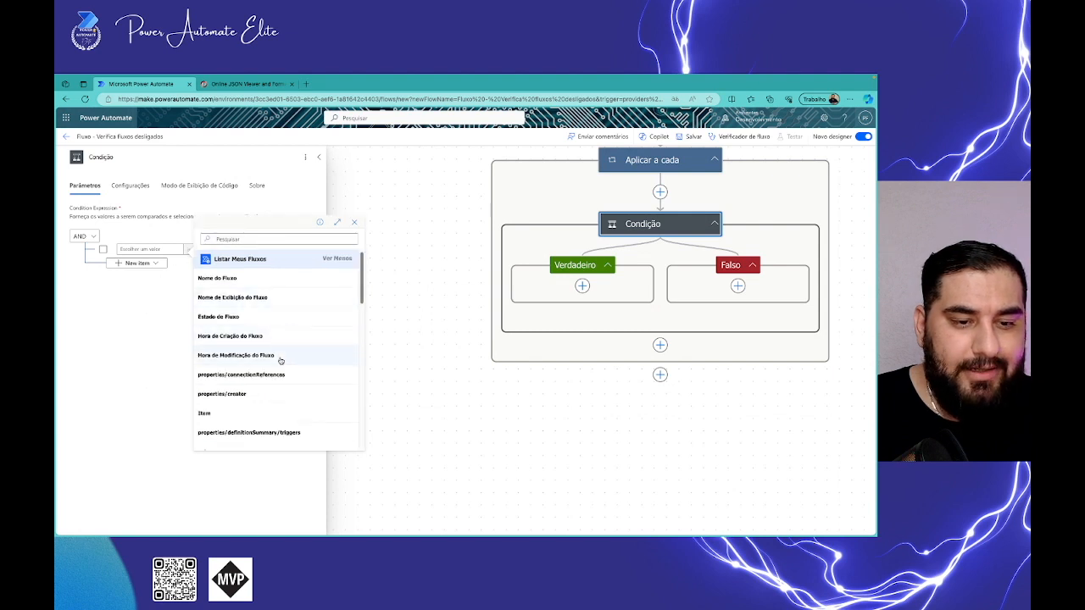
{"action": "left_click", "coordinate": [219, 316]}
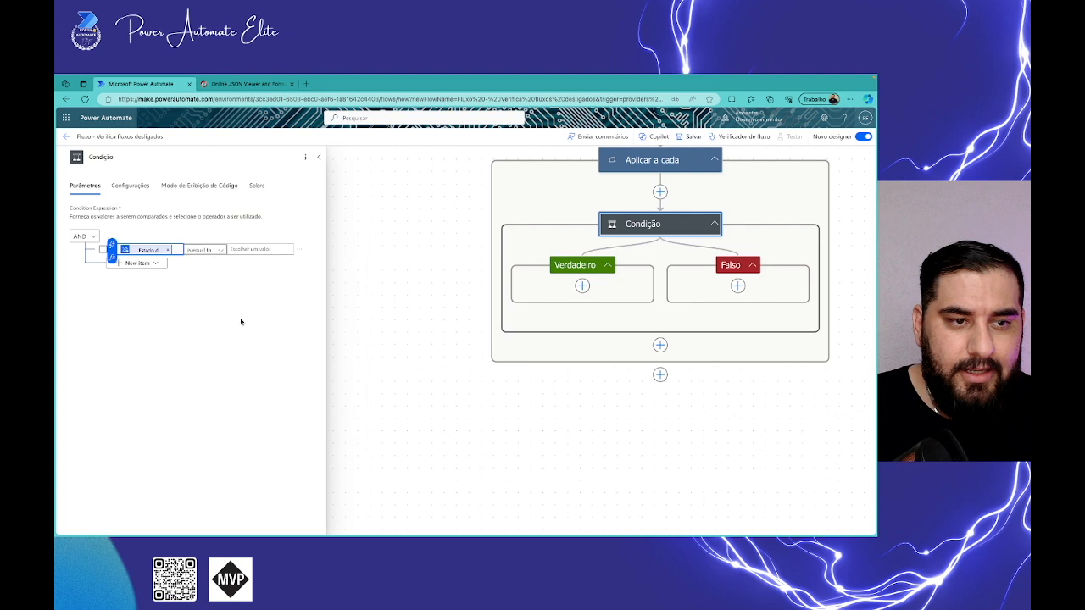
{"action": "left_click", "coordinate": [244, 248]}
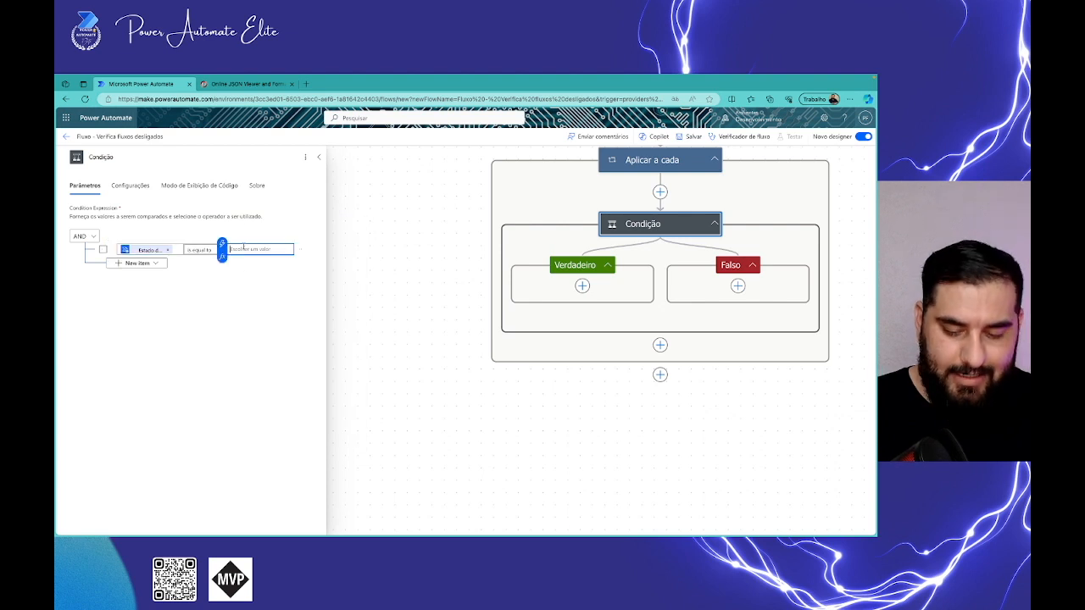
{"action": "type", "text": "Stopped"}
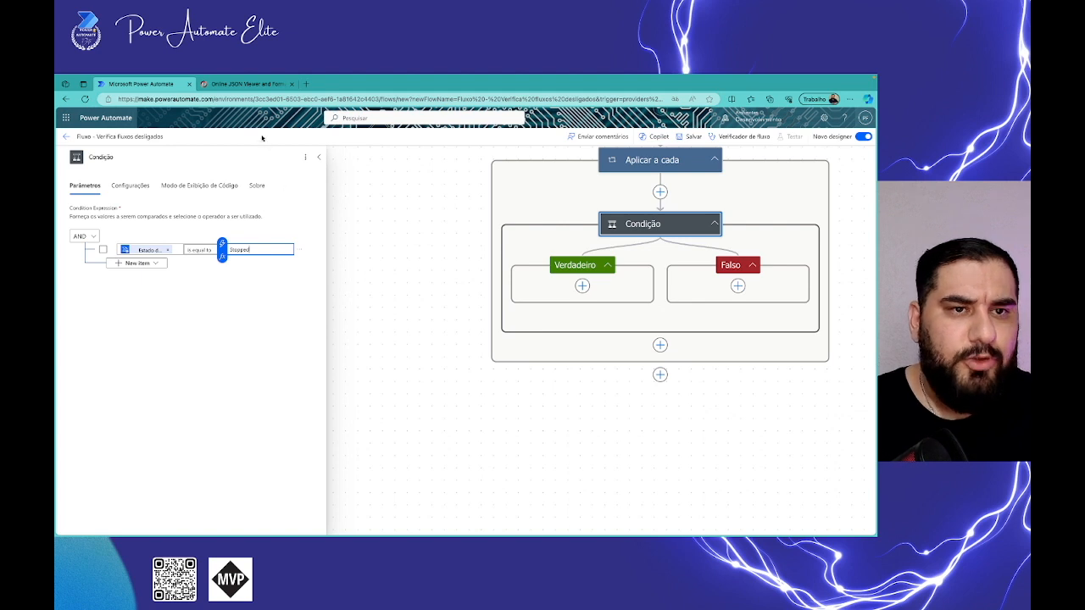
{"action": "left_click", "coordinate": [255, 83]}
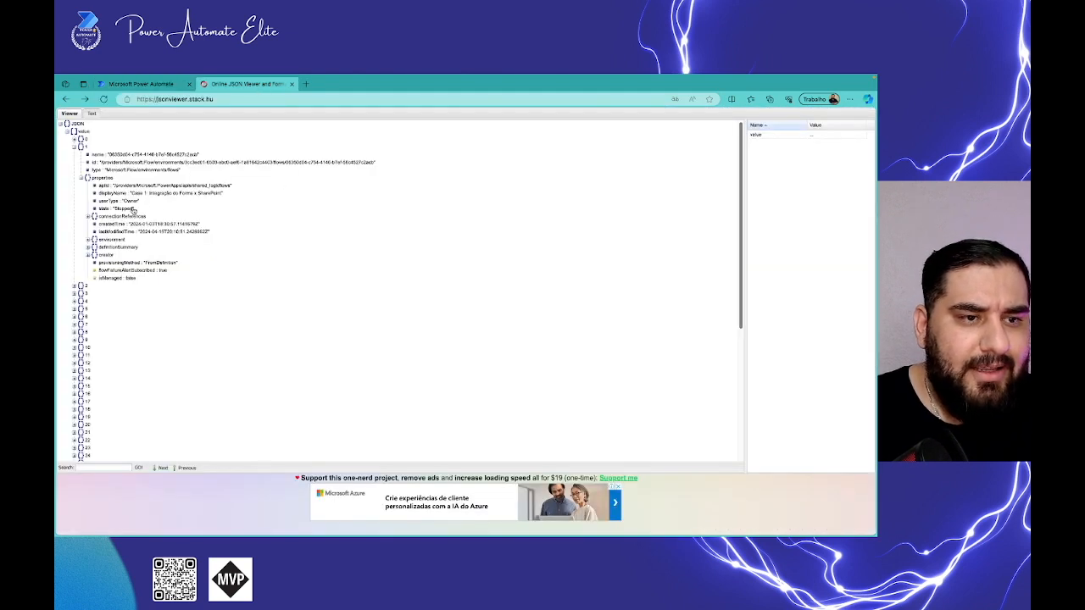
{"action": "left_click", "coordinate": [152, 84]}
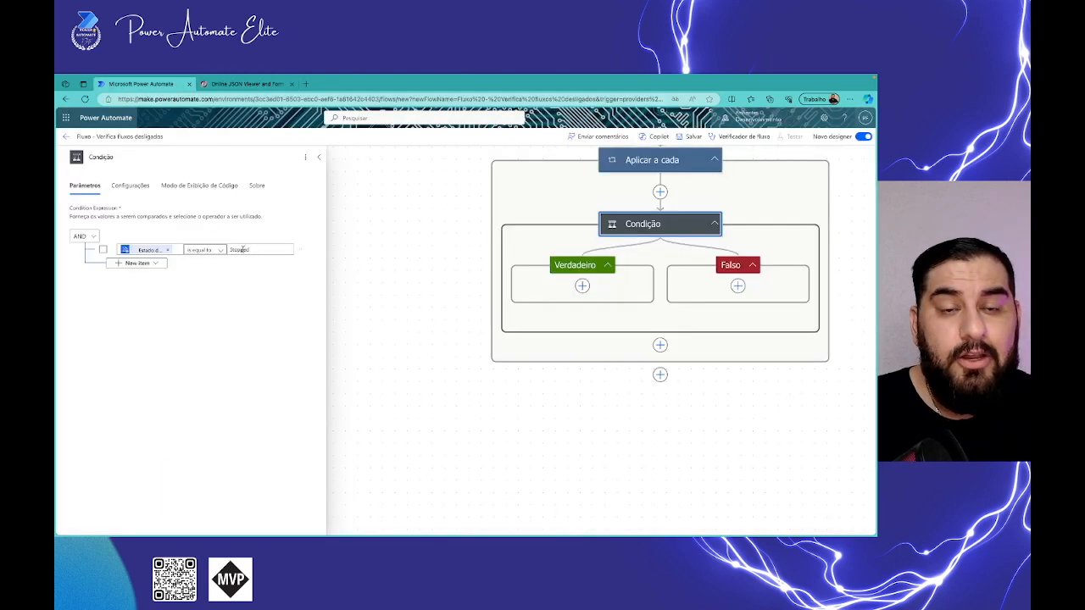
{"action": "left_click", "coordinate": [153, 263]}
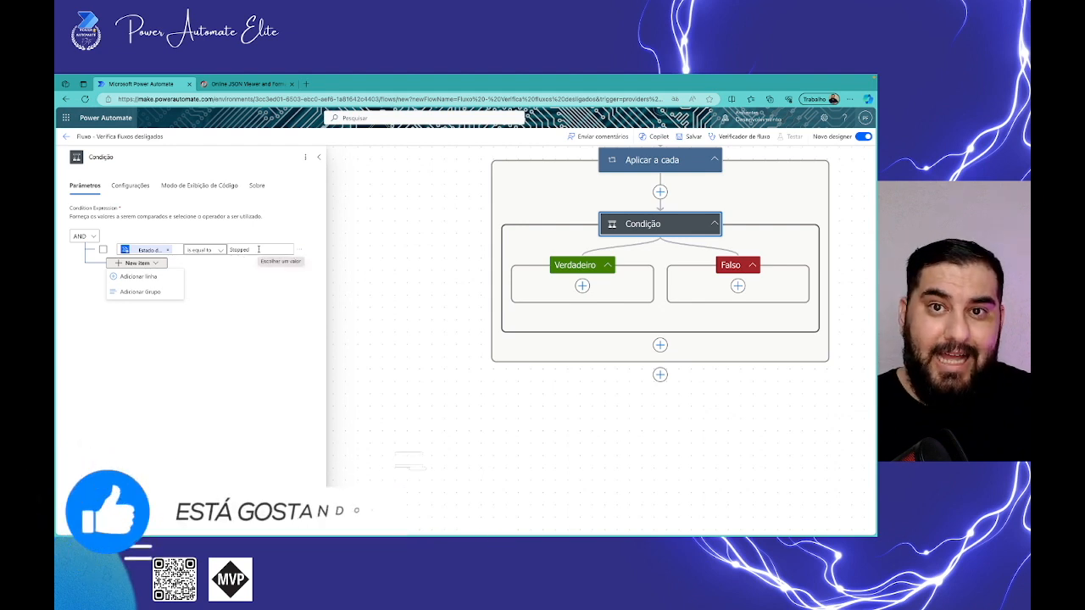
{"action": "left_click", "coordinate": [321, 155]}
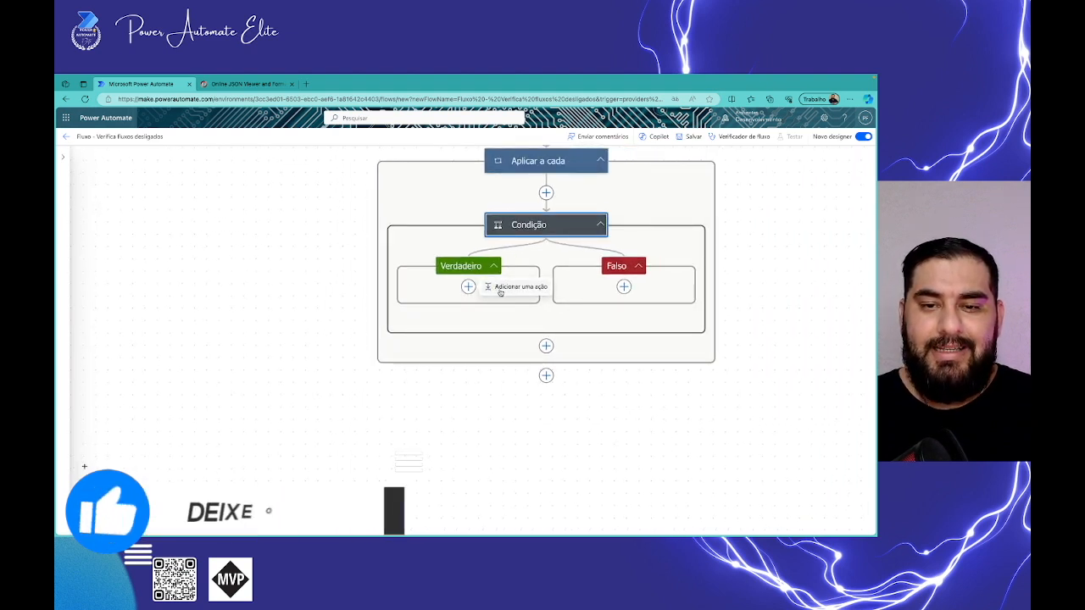
- Search the actions for admin and add Ligar o Fluxo from Power Automate Management to the Verdadeiro branch
{"action": "left_click", "coordinate": [468, 286]}
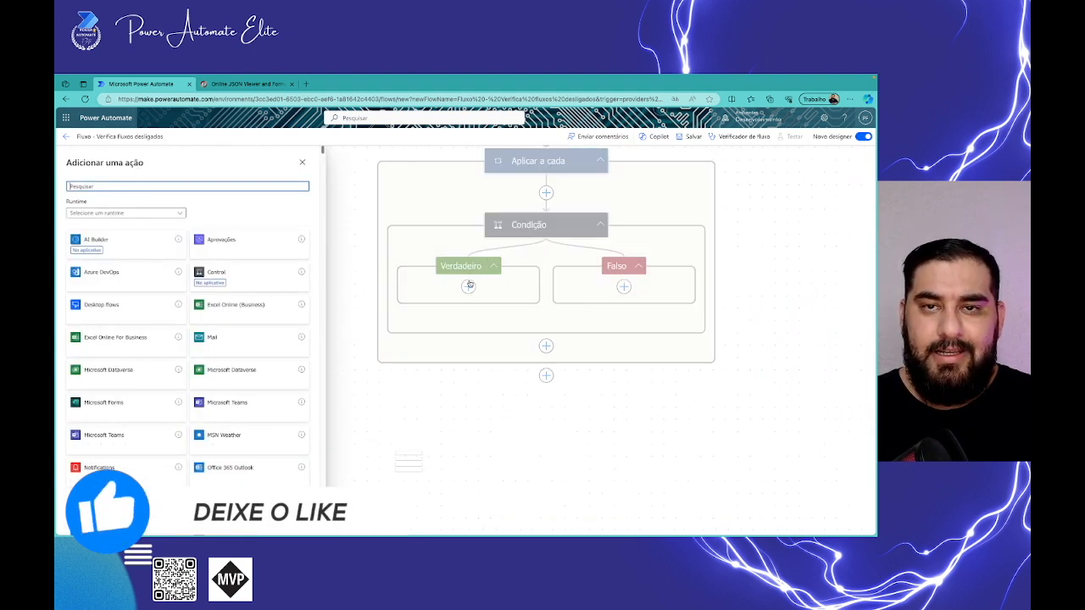
{"action": "type", "text": "admin"}
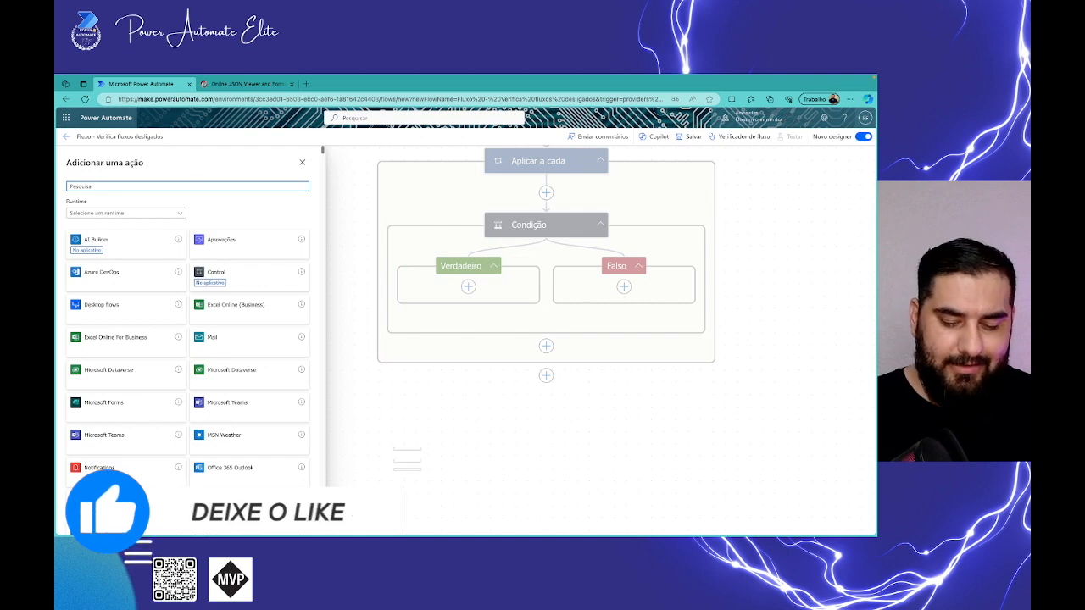
{"action": "scroll", "coordinate": [218, 360], "scroll_direction": "down", "scroll_amount": 10}
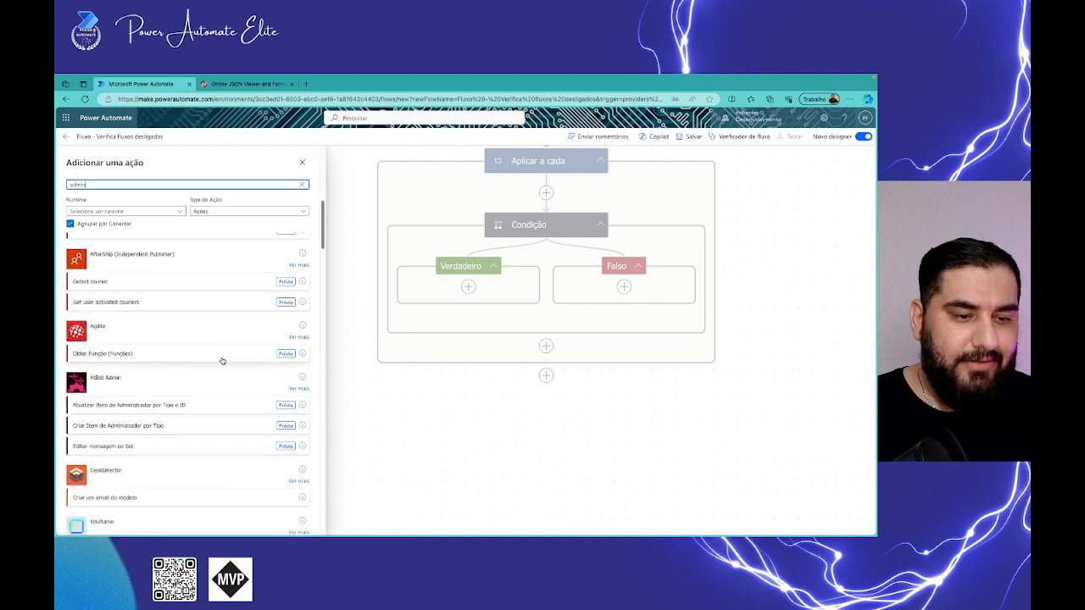
{"action": "scroll", "coordinate": [203, 352], "scroll_direction": "down", "scroll_amount": 5}
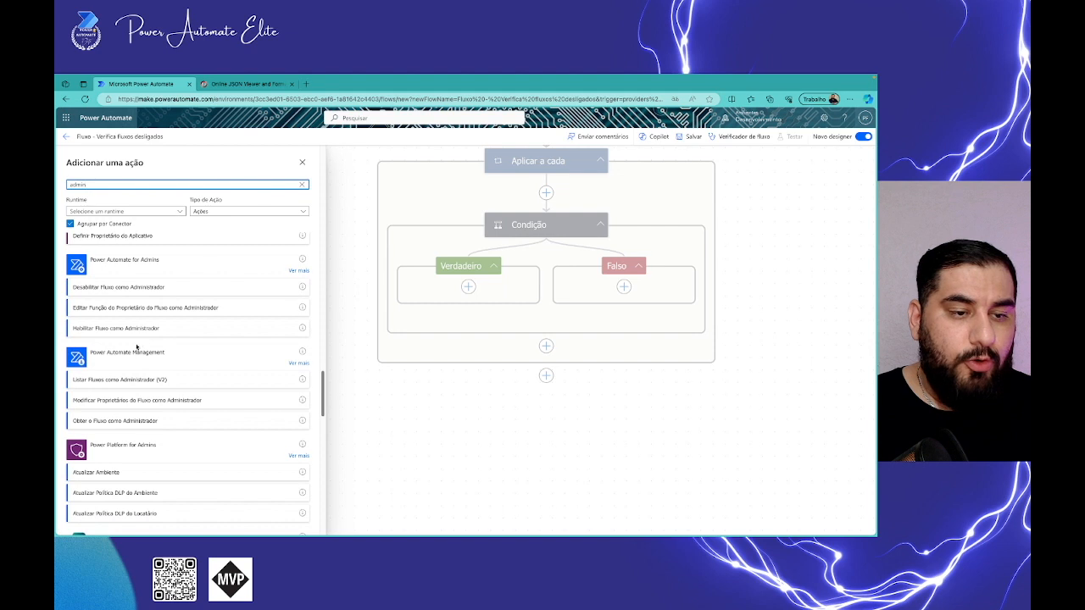
{"action": "left_click", "coordinate": [297, 363]}
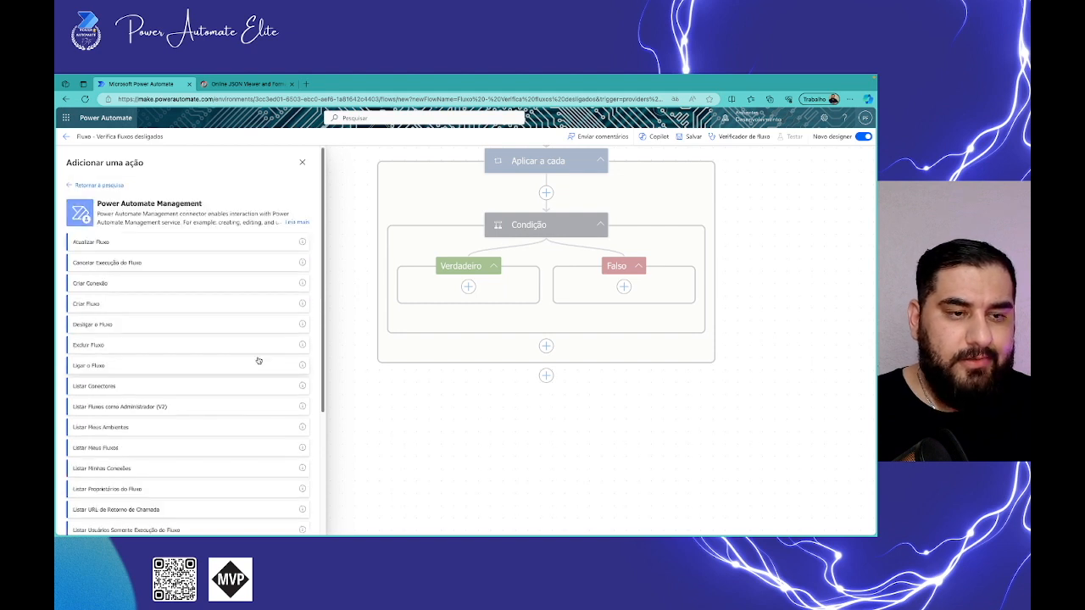
{"action": "scroll", "coordinate": [195, 329], "scroll_direction": "down", "scroll_amount": 1}
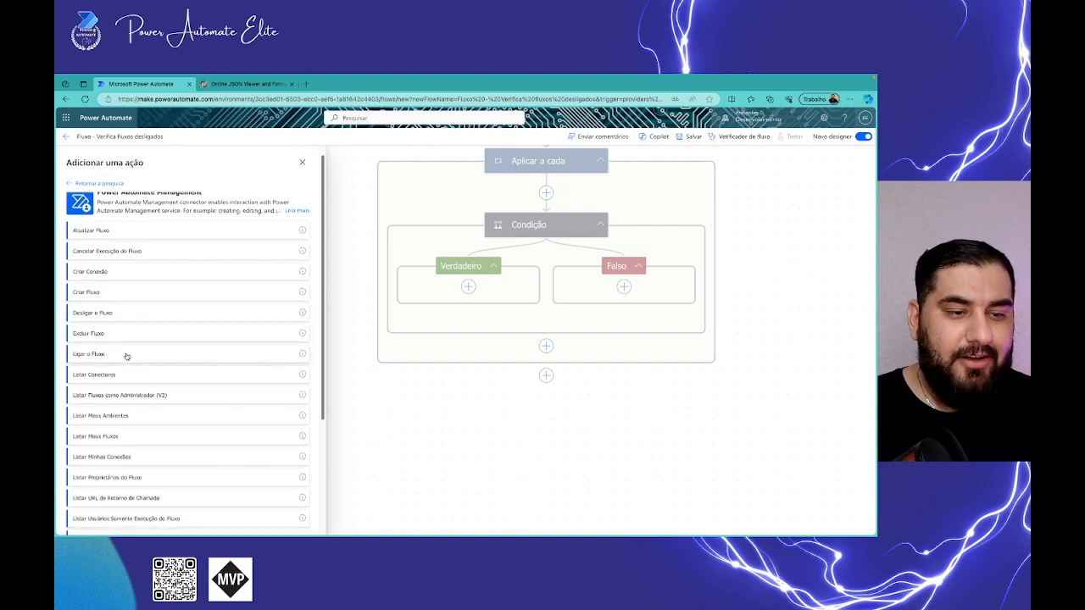
{"action": "left_click", "coordinate": [89, 354]}
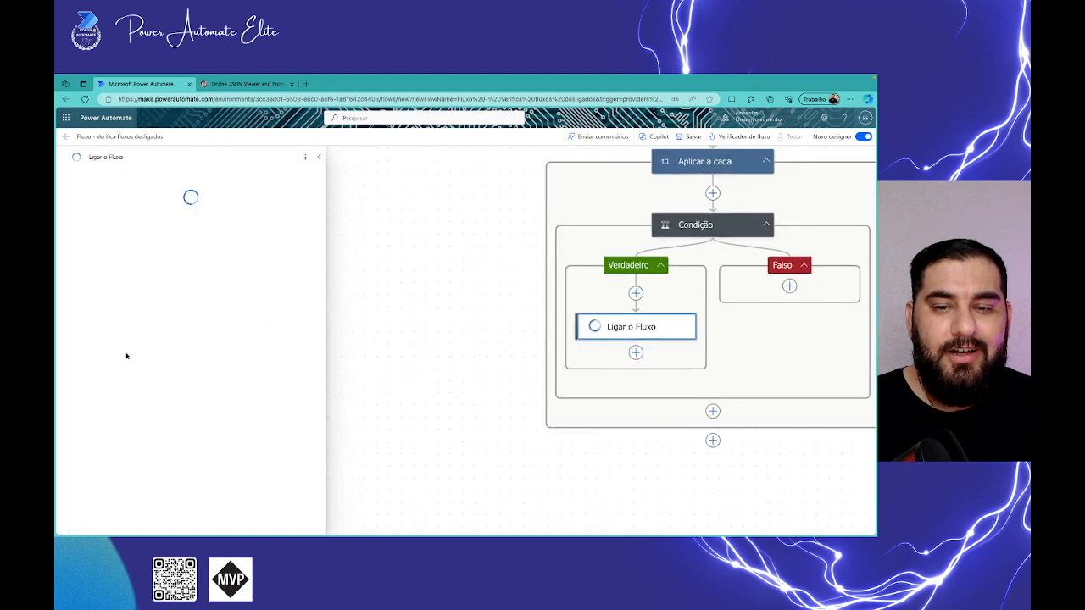
- Set the Ligar o Fluxo environment to Desenvolvimento and switch its flow field to a custom value
{"action": "left_click", "coordinate": [296, 220]}
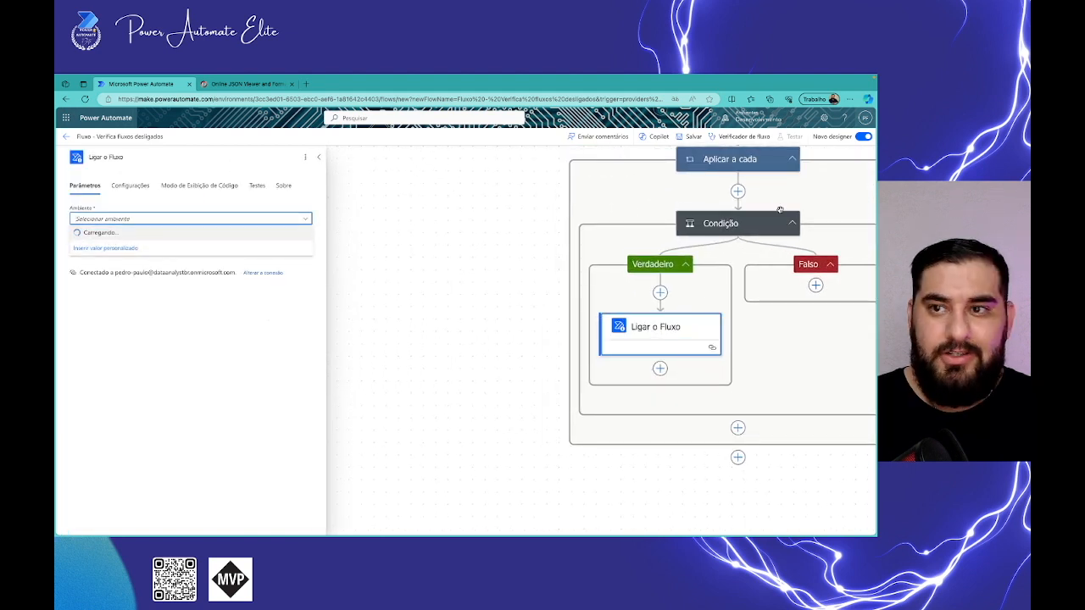
{"action": "left_click", "coordinate": [117, 250]}
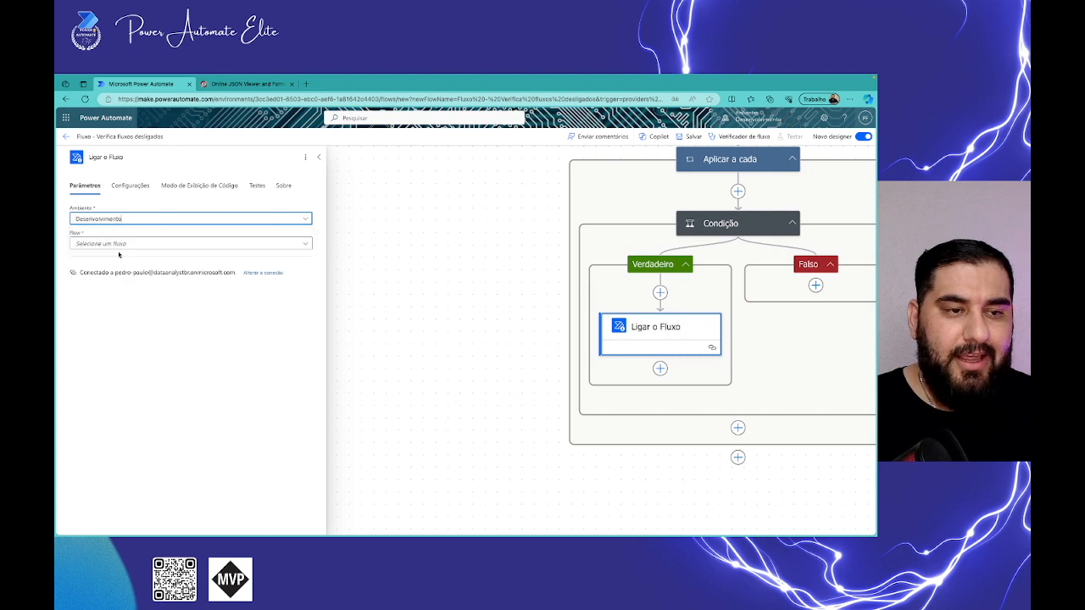
{"action": "left_click", "coordinate": [125, 245]}
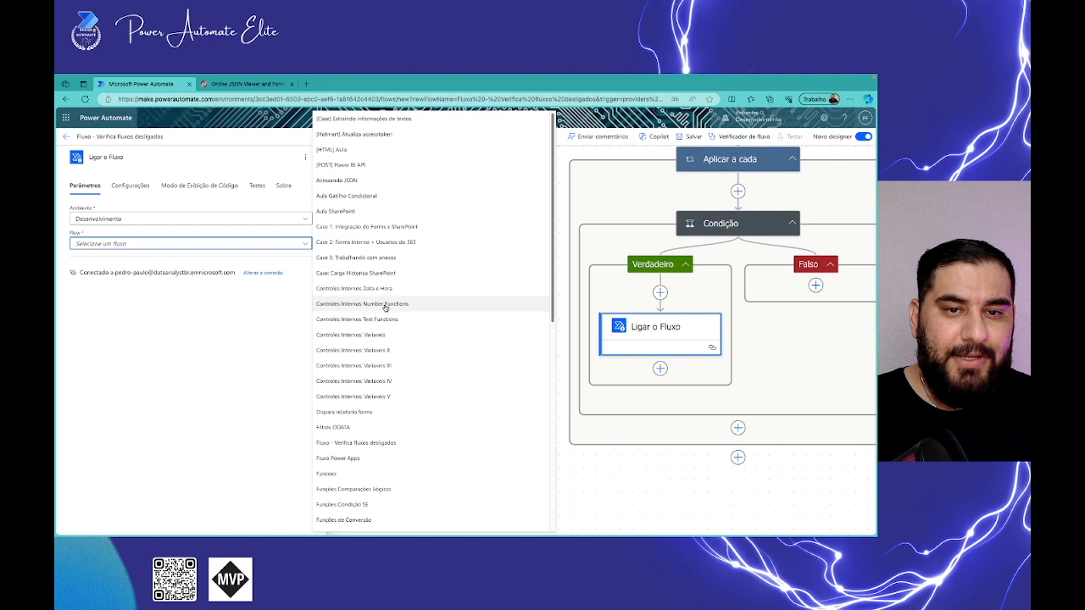
{"action": "left_click", "coordinate": [162, 325]}
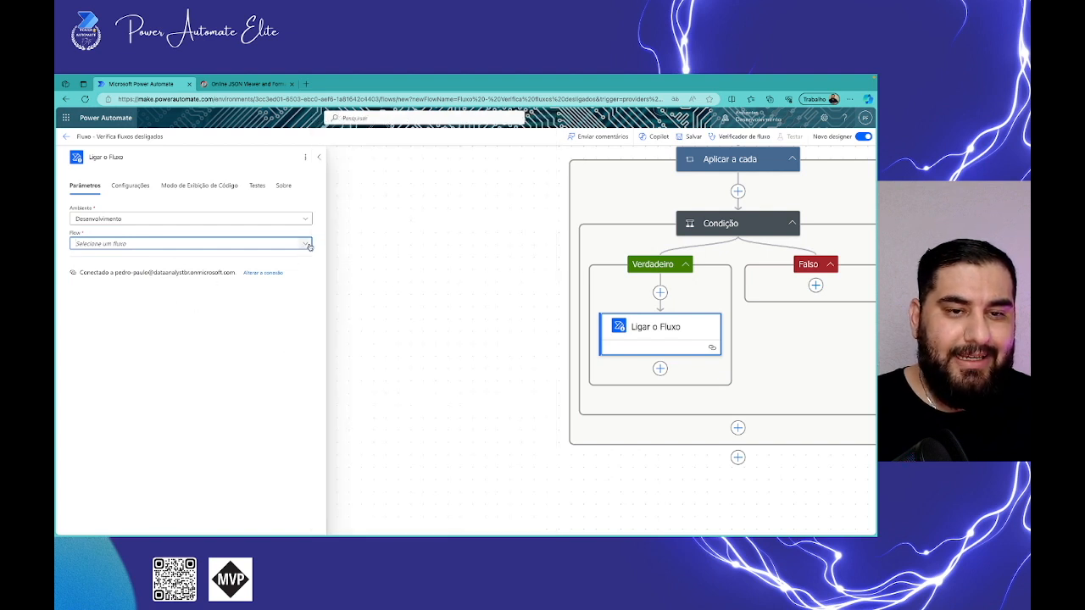
{"action": "left_click", "coordinate": [305, 246]}
{"action": "scroll", "coordinate": [390, 401], "scroll_direction": "down", "scroll_amount": 5}
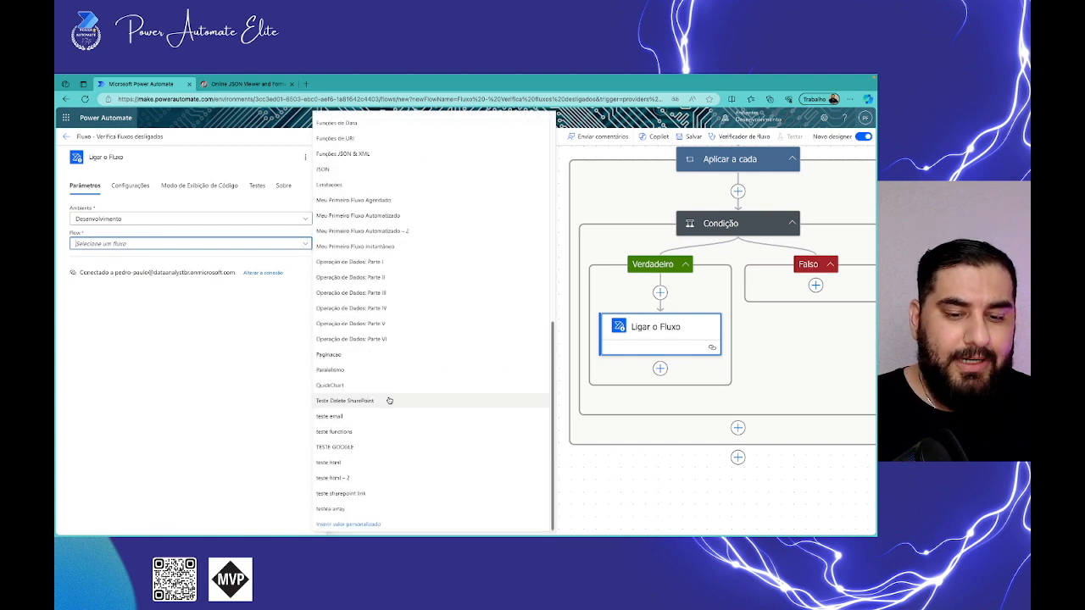
{"action": "left_click", "coordinate": [362, 517]}
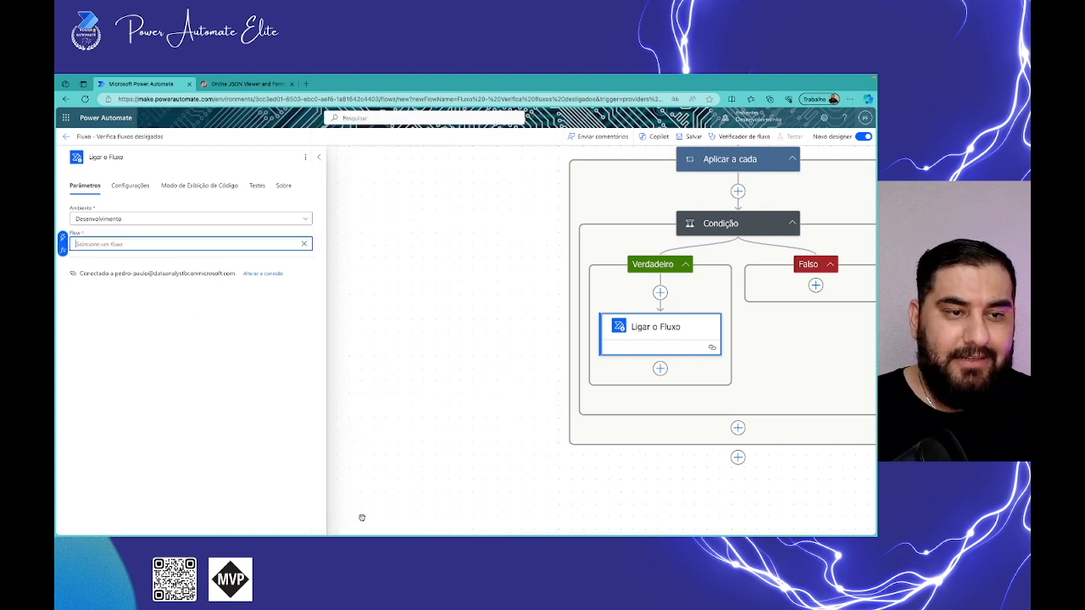
- Set Nome do Fluxo from Listar Meus Fluxos as the flow to turn on, checking the name property in Online JSON Viewer
{"action": "left_click", "coordinate": [66, 240]}
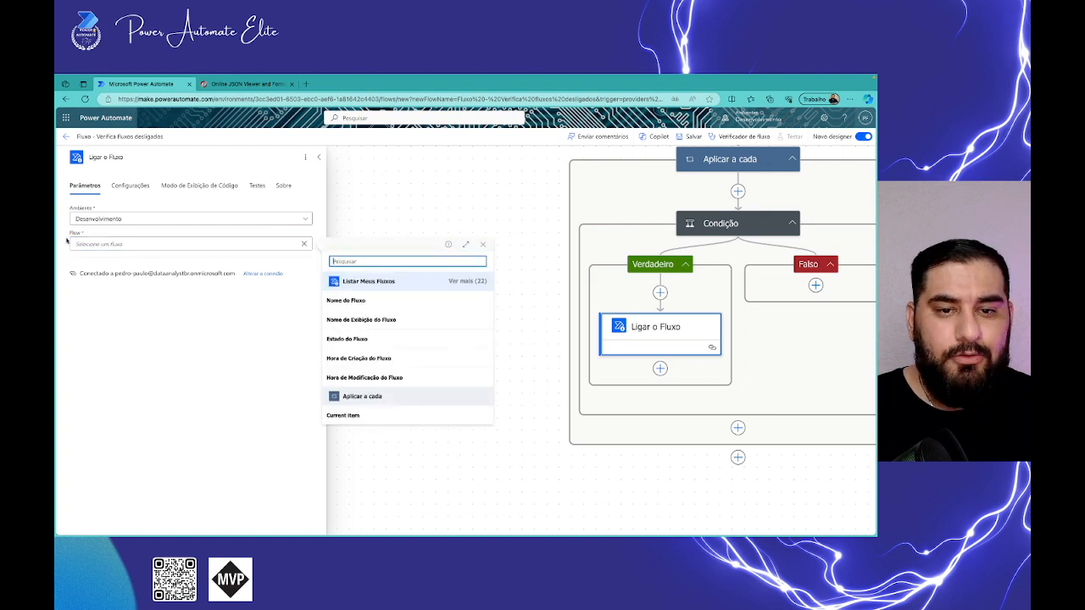
{"action": "left_click", "coordinate": [466, 282]}
{"action": "scroll", "coordinate": [419, 297], "scroll_direction": "down", "scroll_amount": 3}
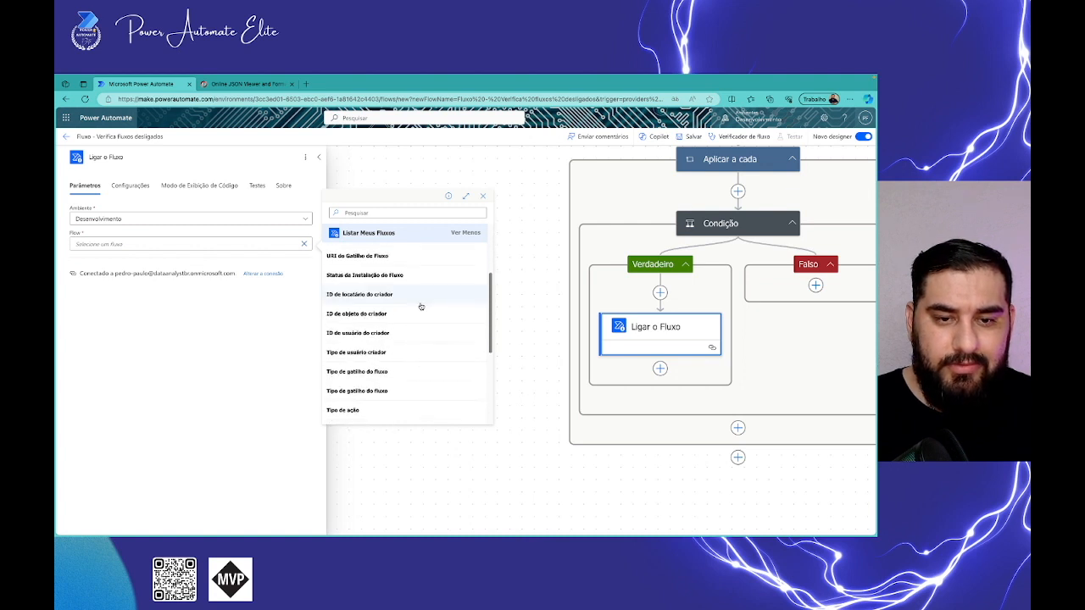
{"action": "scroll", "coordinate": [420, 307], "scroll_direction": "down", "scroll_amount": 5}
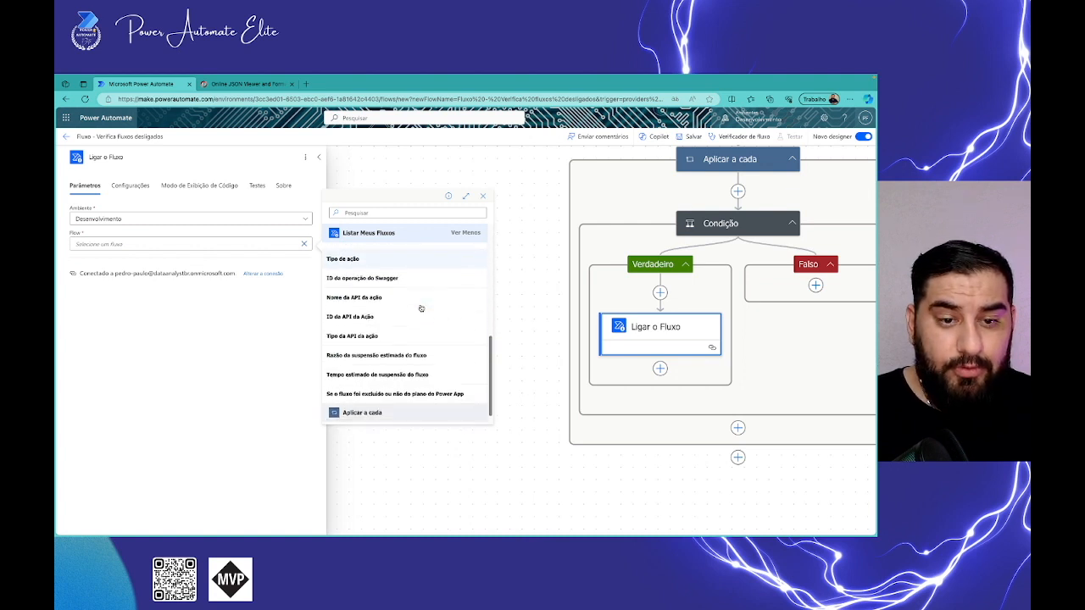
{"action": "scroll", "coordinate": [420, 310], "scroll_direction": "up", "scroll_amount": 10}
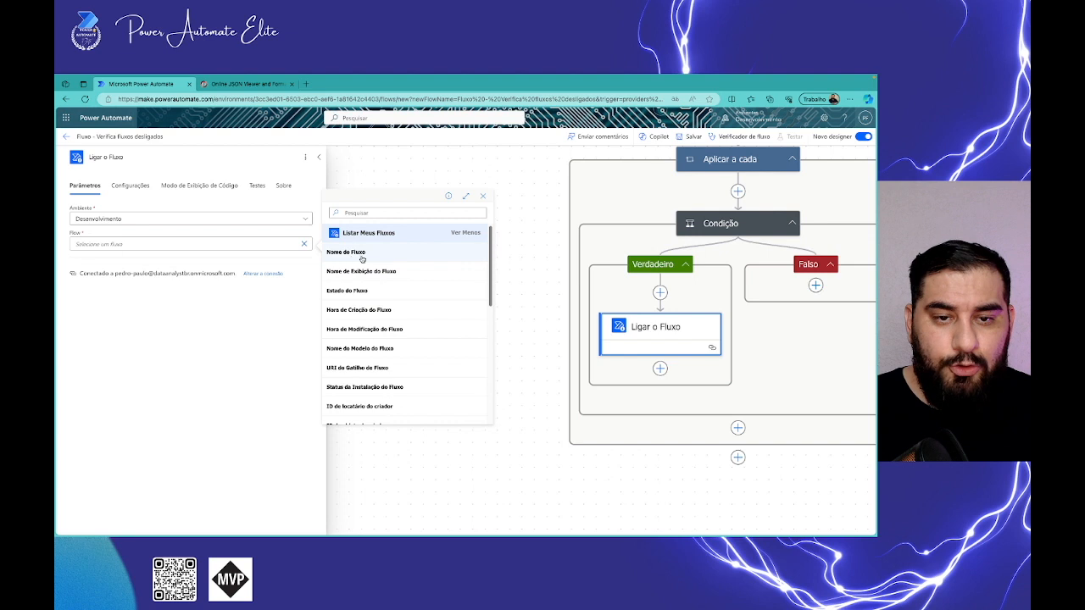
{"action": "left_click", "coordinate": [256, 86]}
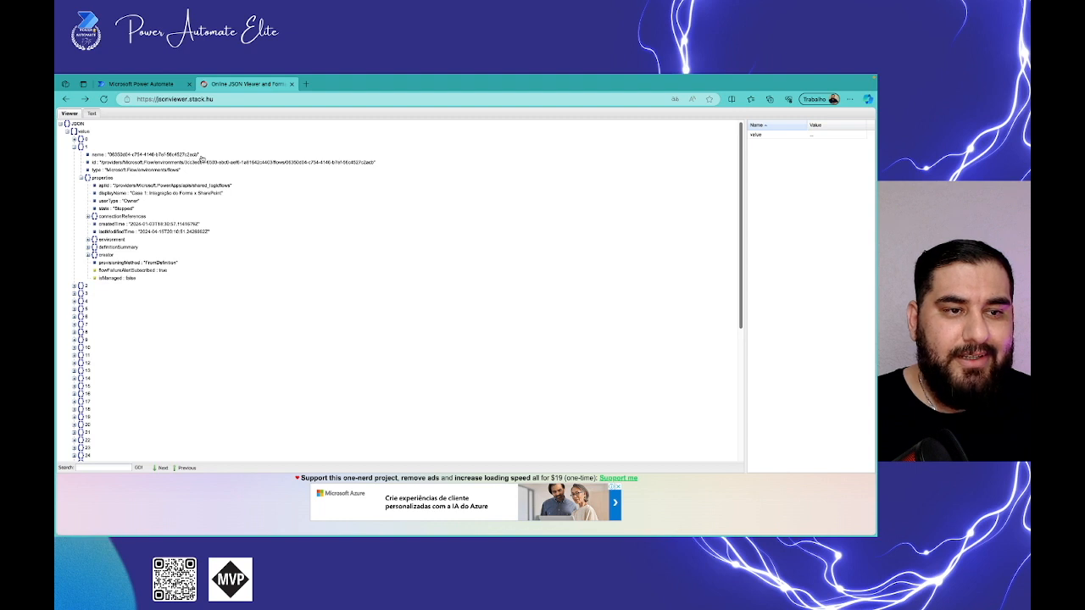
{"action": "left_click", "coordinate": [140, 84]}
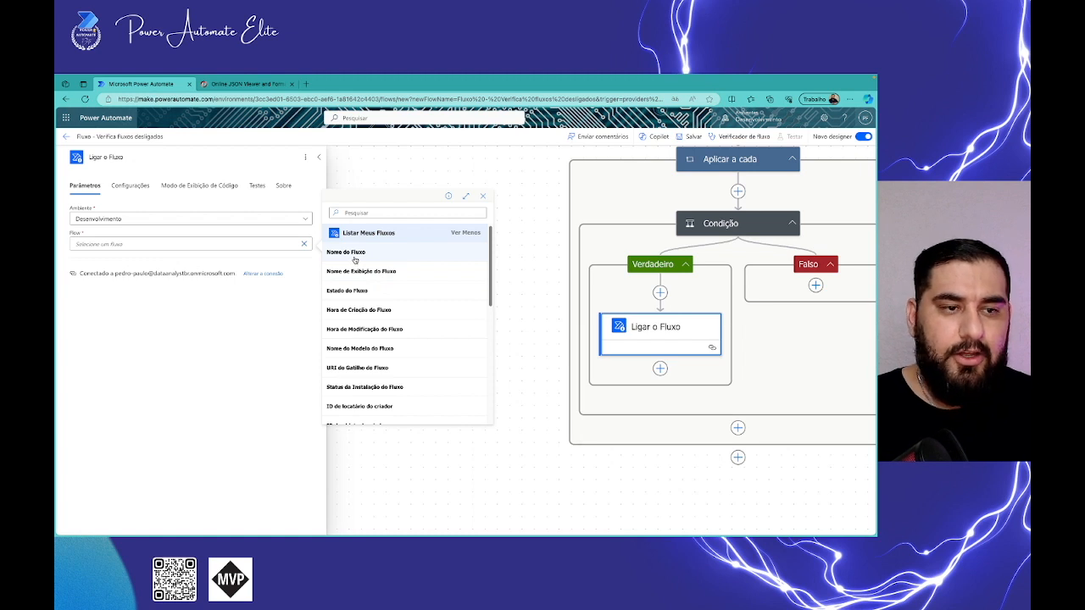
{"action": "left_click", "coordinate": [355, 254]}
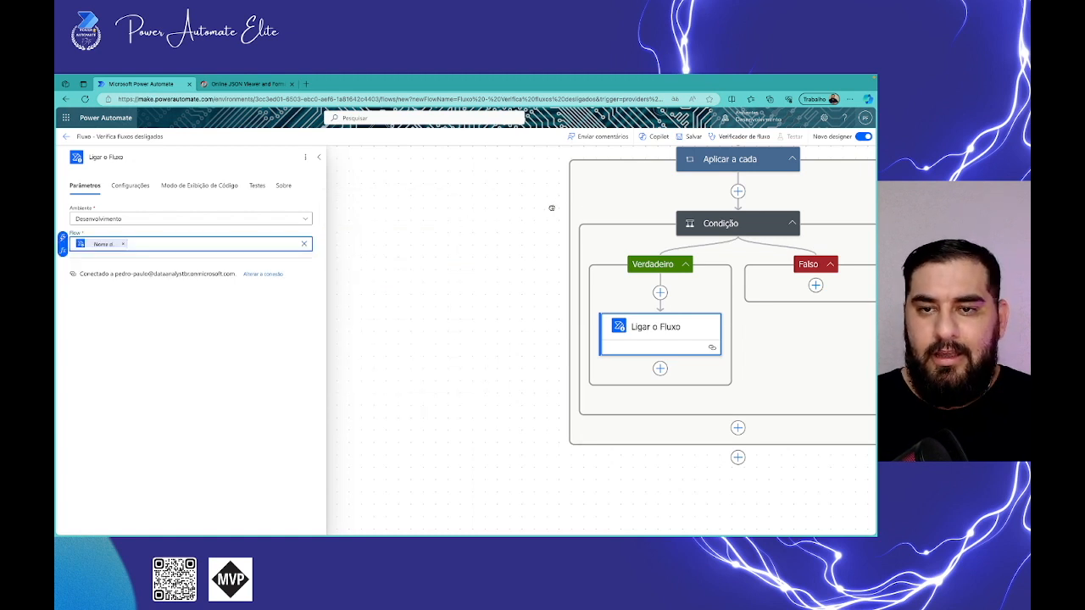
- Save the flow and run it with a manual test, closing the test pane once the run has started
{"action": "left_click_drag", "start_coordinate": [551, 208], "coordinate": [436, 213]}
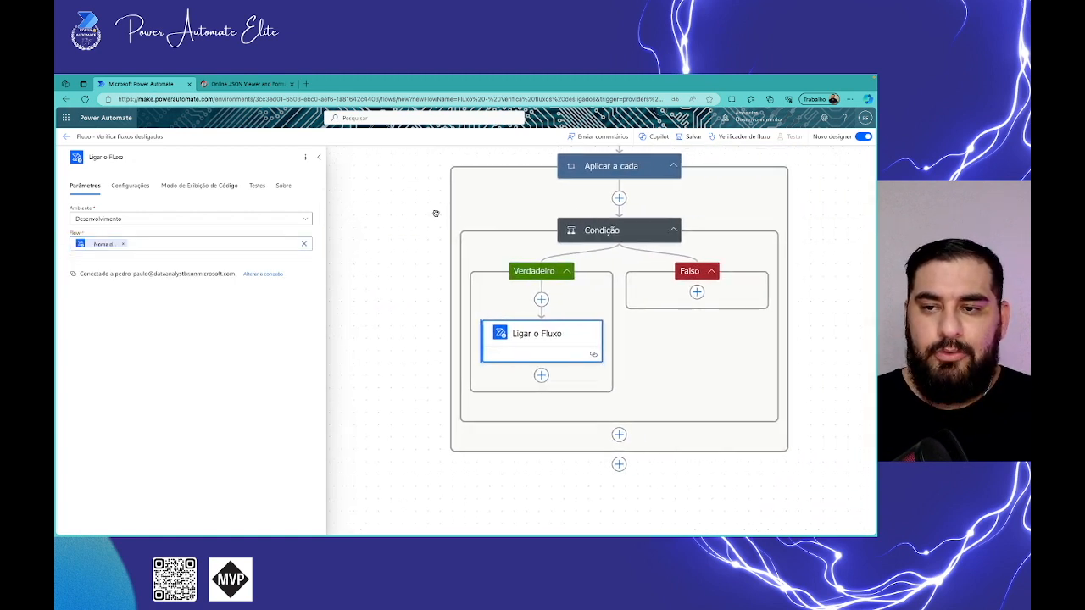
{"action": "left_click", "coordinate": [691, 138]}
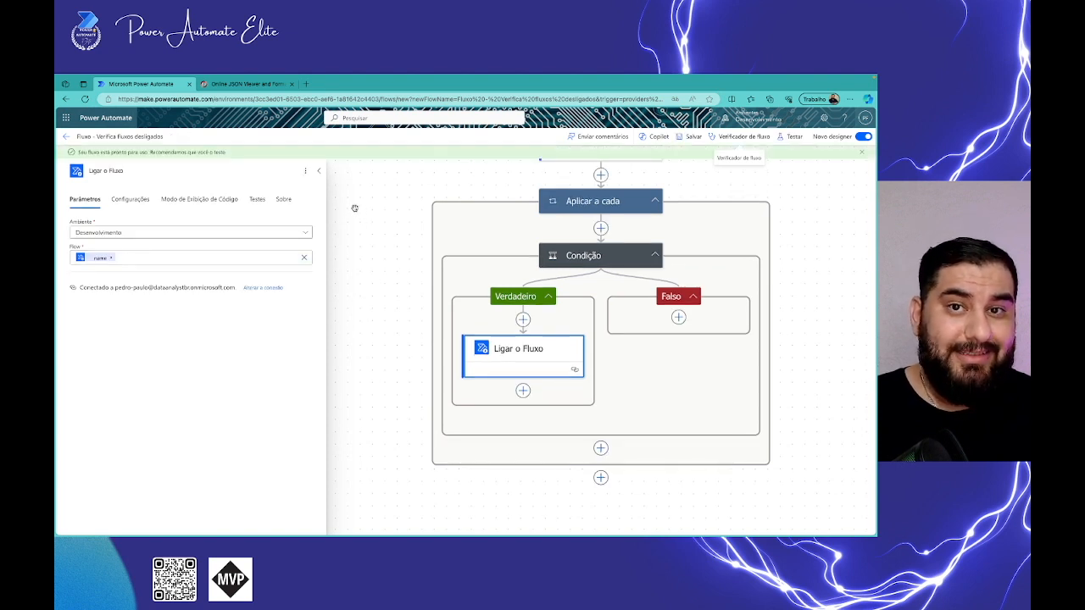
{"action": "left_click", "coordinate": [792, 137]}
{"action": "left_click", "coordinate": [739, 173]}
{"action": "left_click", "coordinate": [729, 523]}
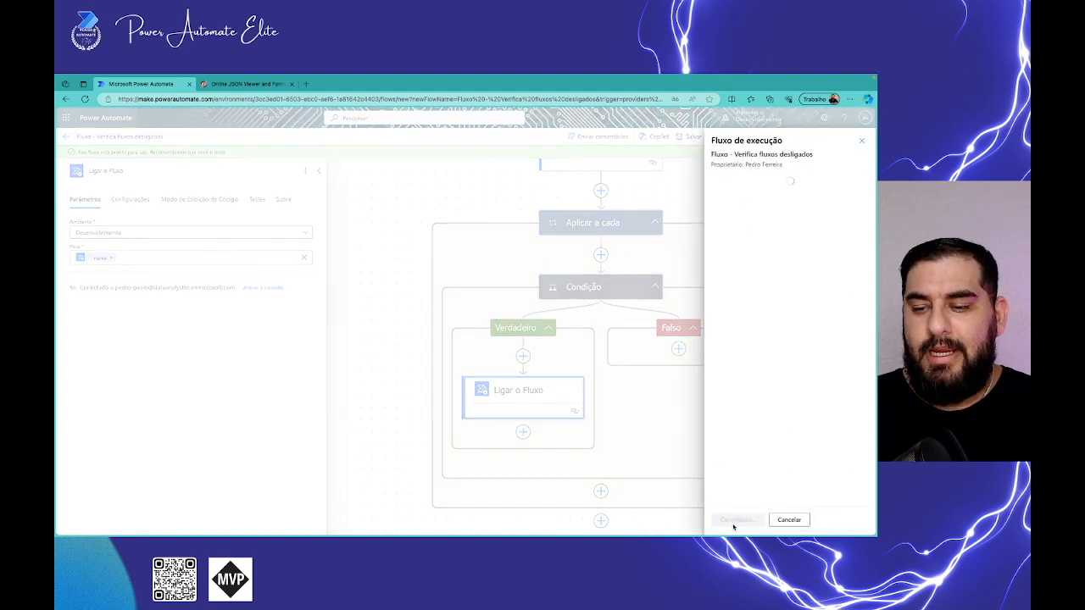
{"action": "left_click", "coordinate": [733, 520]}
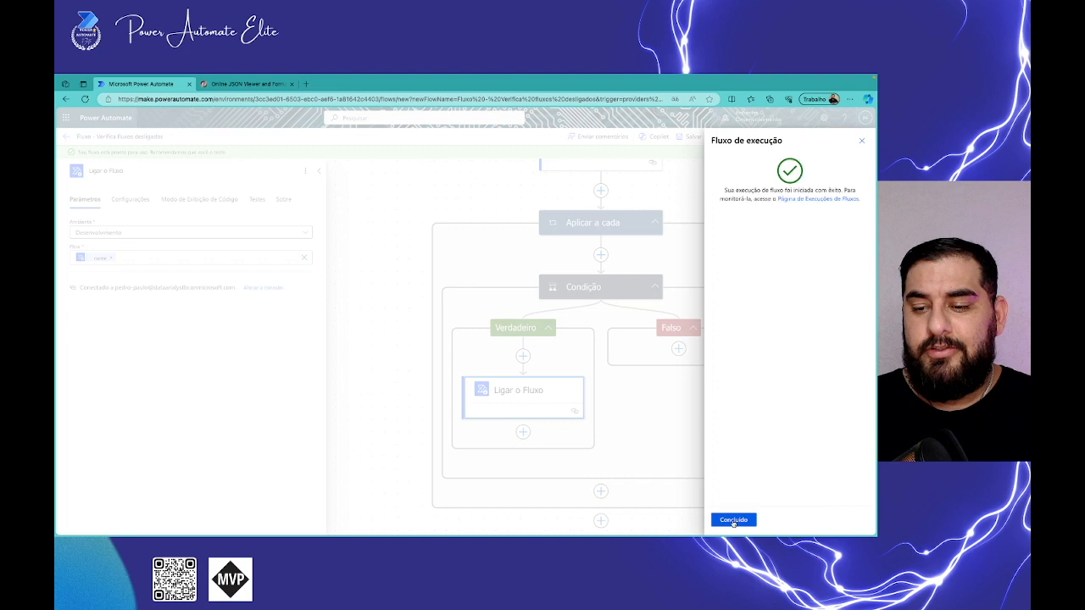
{"action": "left_click", "coordinate": [731, 520]}
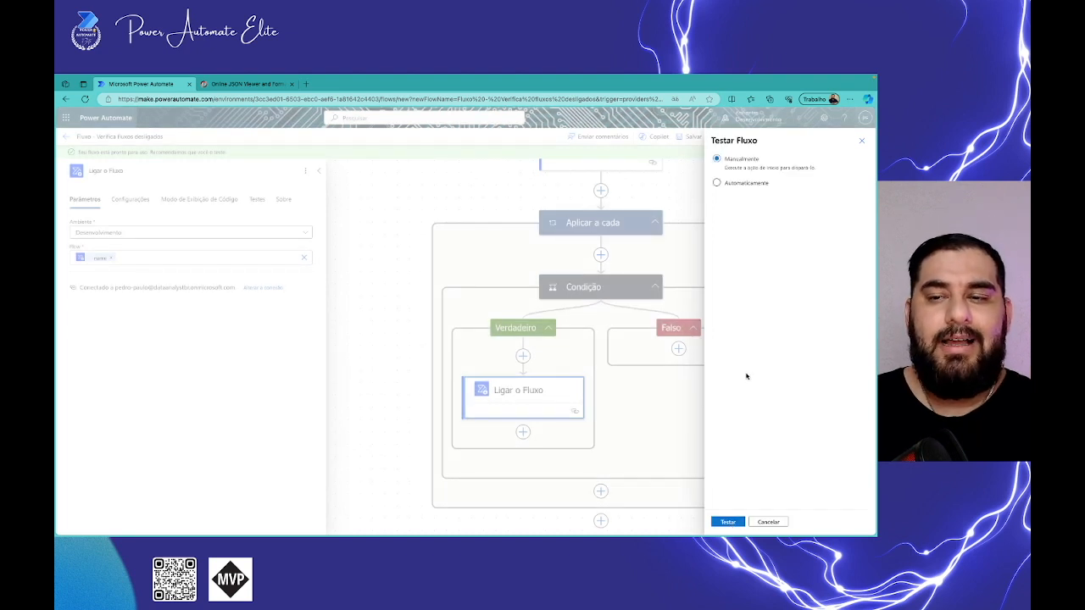
{"action": "left_click", "coordinate": [723, 522]}
{"action": "left_click", "coordinate": [727, 520]}
{"action": "left_click", "coordinate": [729, 522]}
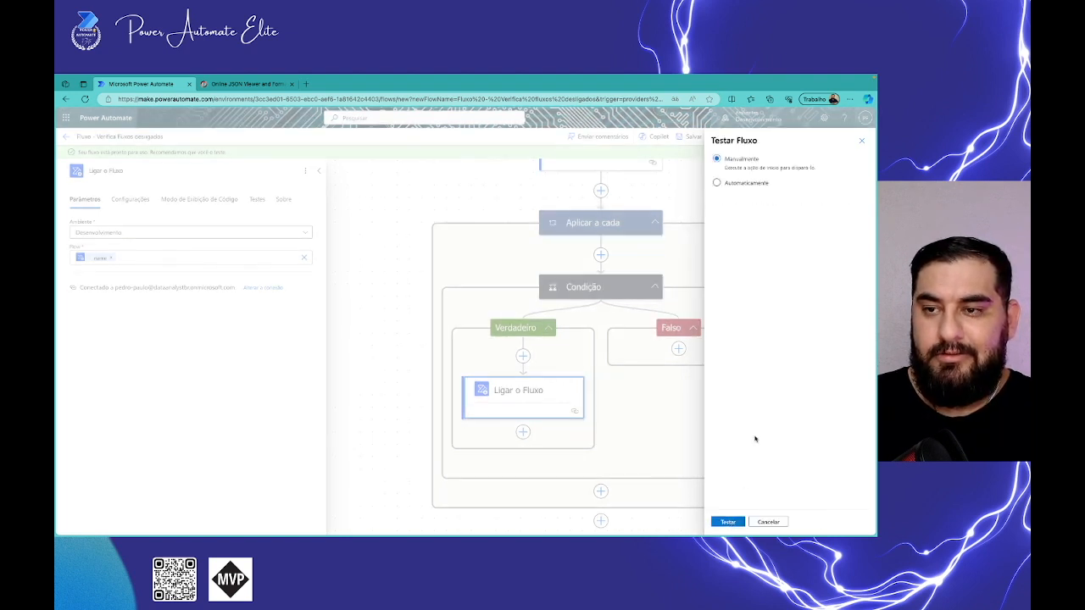
{"action": "left_click", "coordinate": [862, 141]}
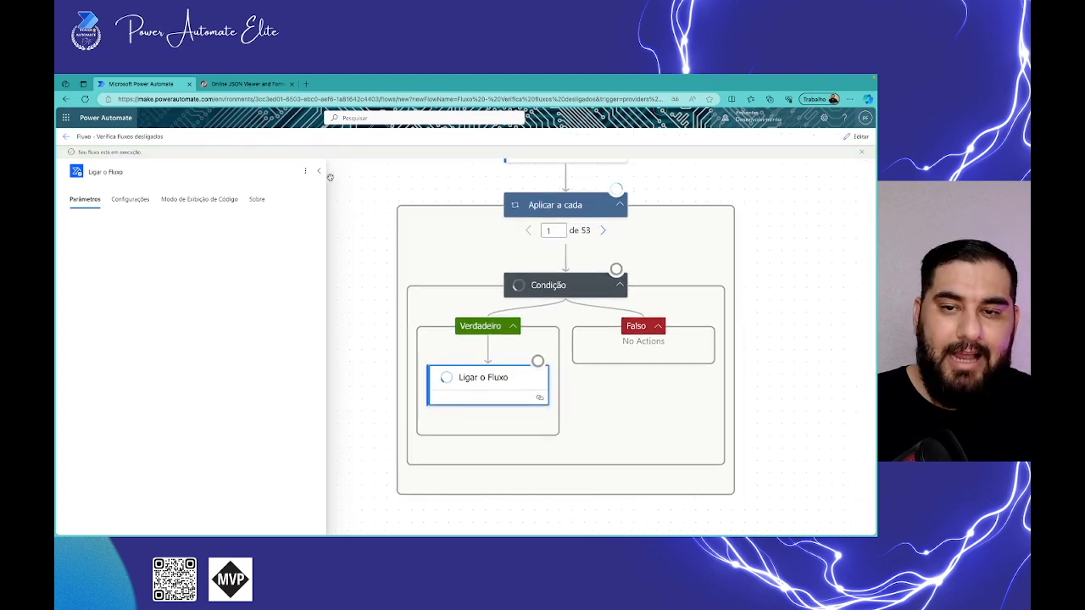
- Compare the running Aplicar a cada iteration count with the value array in Online JSON Viewer, and return to Power Automate
{"action": "left_click_drag", "start_coordinate": [357, 198], "coordinate": [254, 230]}
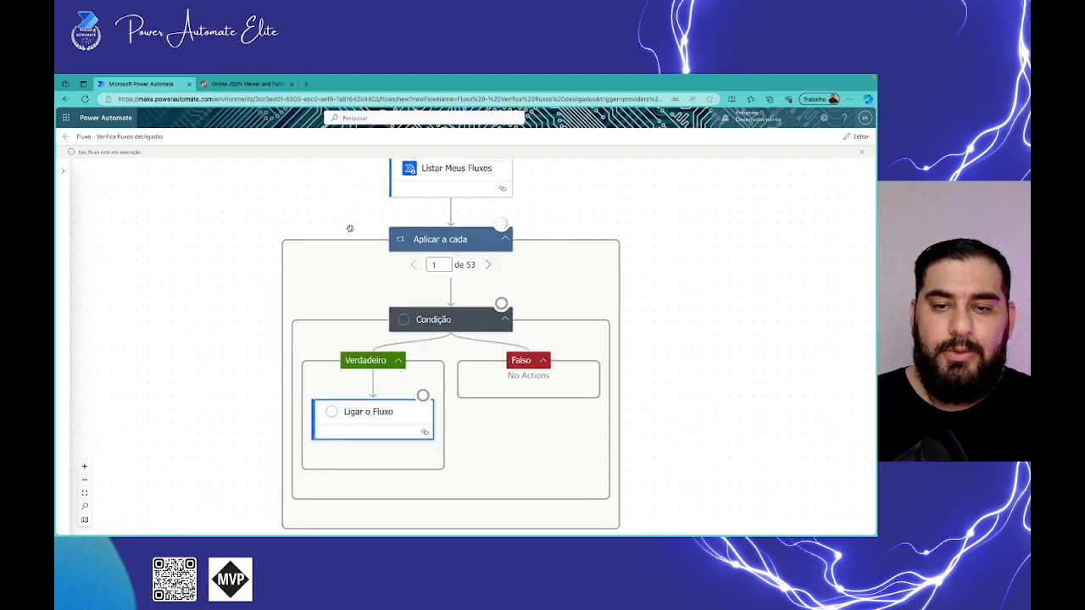
{"action": "left_click", "coordinate": [224, 88]}
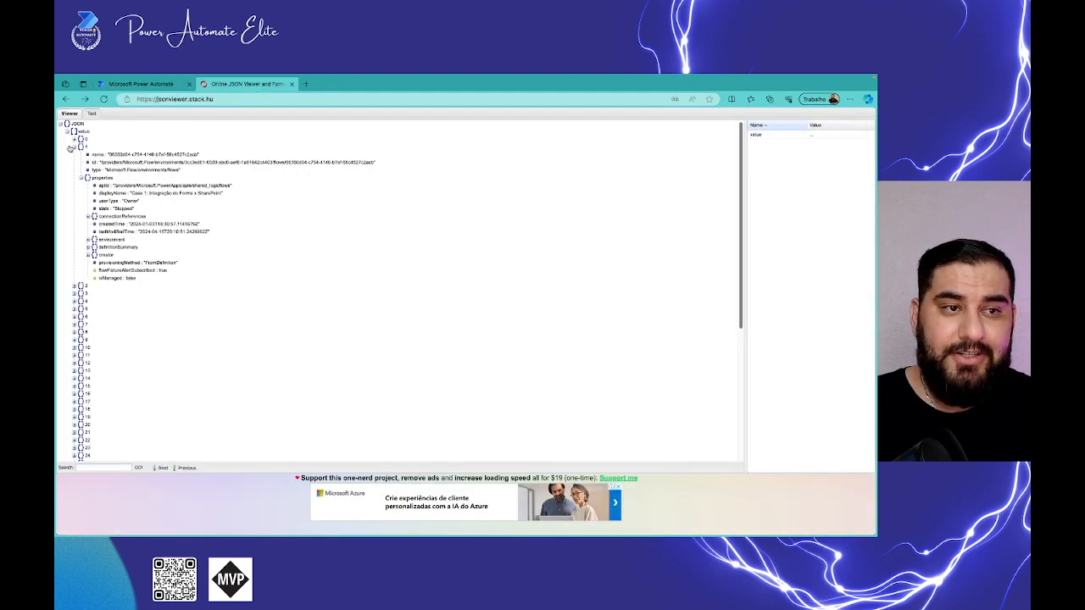
{"action": "scroll", "coordinate": [73, 150], "scroll_direction": "down", "scroll_amount": 3}
{"action": "scroll", "coordinate": [144, 306], "scroll_direction": "down", "scroll_amount": 1}
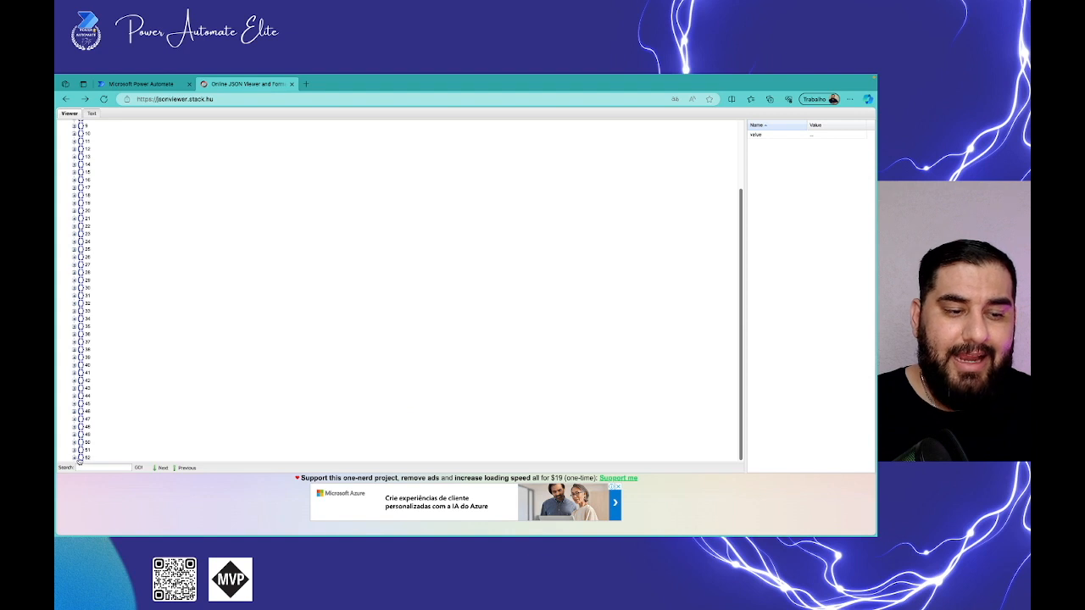
{"action": "scroll", "coordinate": [133, 368], "scroll_direction": "up", "scroll_amount": 5}
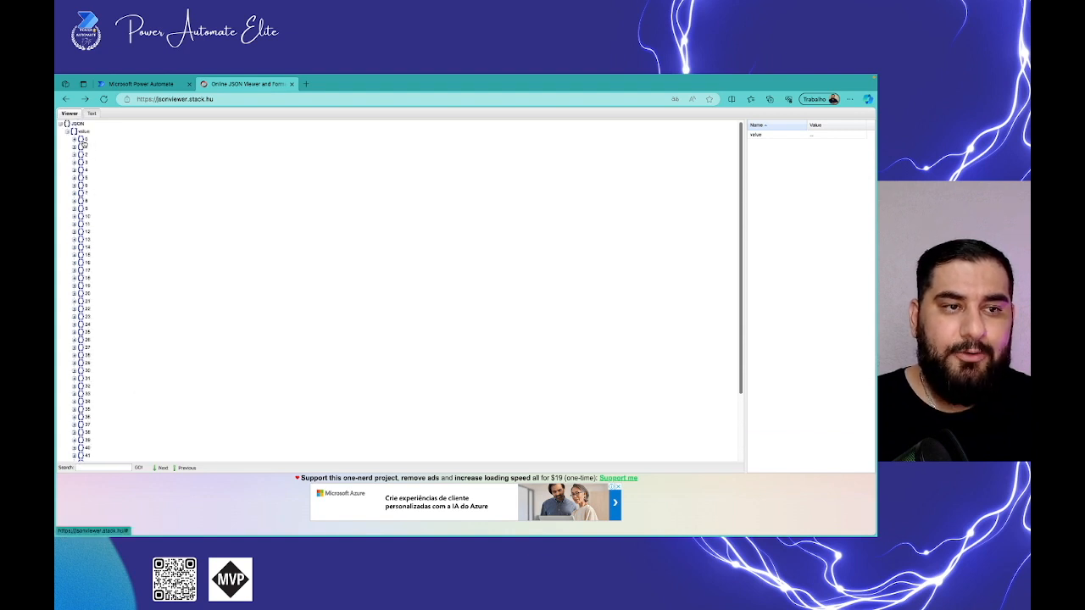
{"action": "left_click", "coordinate": [141, 84]}
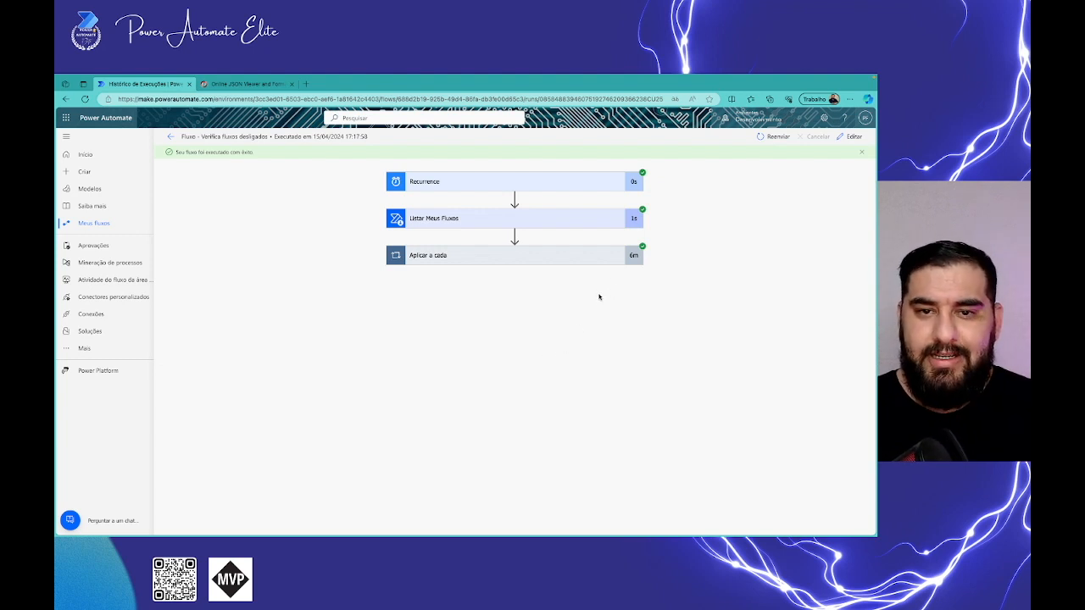
- Expand Aplicar a cada and Condição in the completed run and review the expression results up to iteration 4
{"action": "left_click", "coordinate": [526, 256]}
{"action": "left_click", "coordinate": [517, 304]}
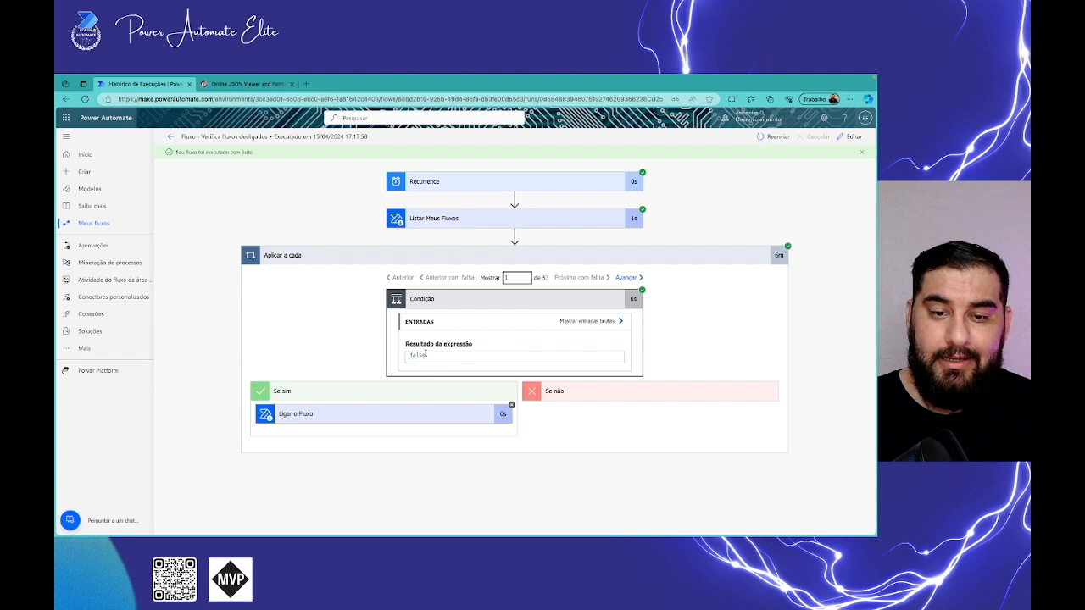
{"action": "left_click", "coordinate": [627, 278]}
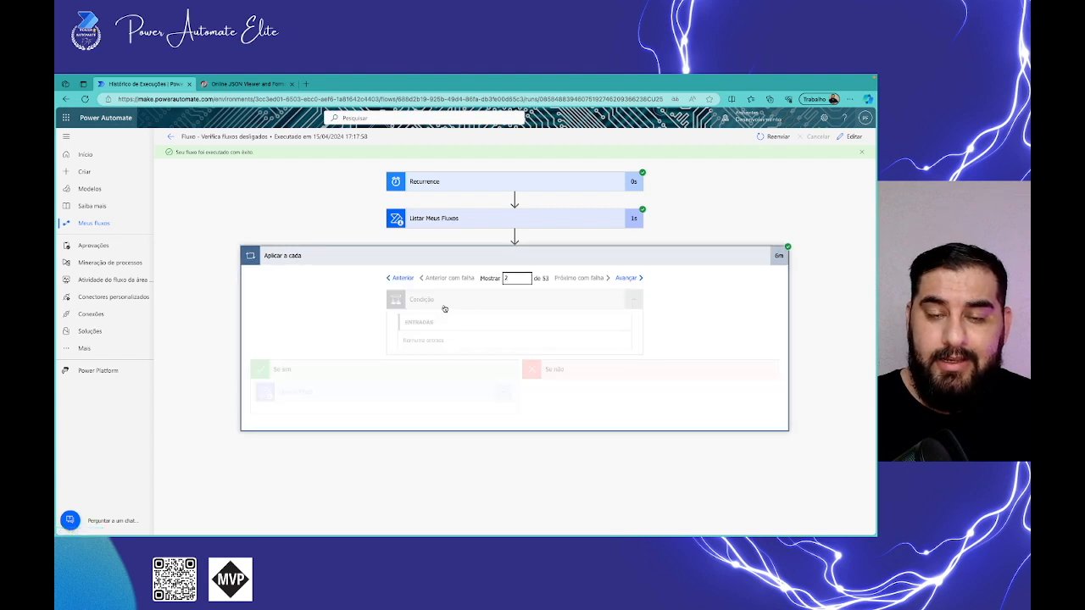
{"action": "left_click", "coordinate": [624, 278]}
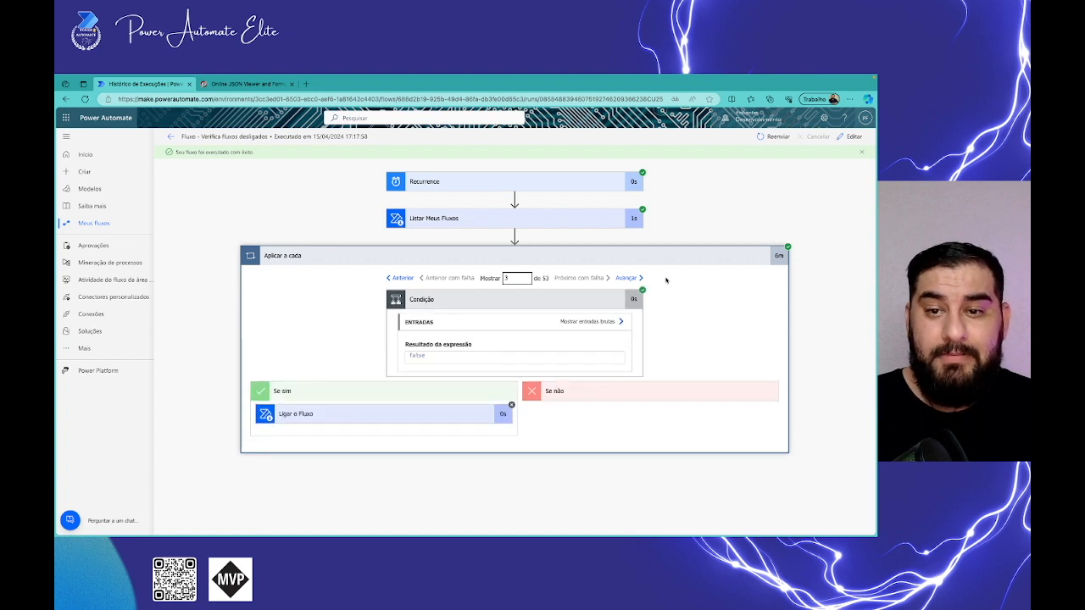
{"action": "left_click", "coordinate": [628, 279]}
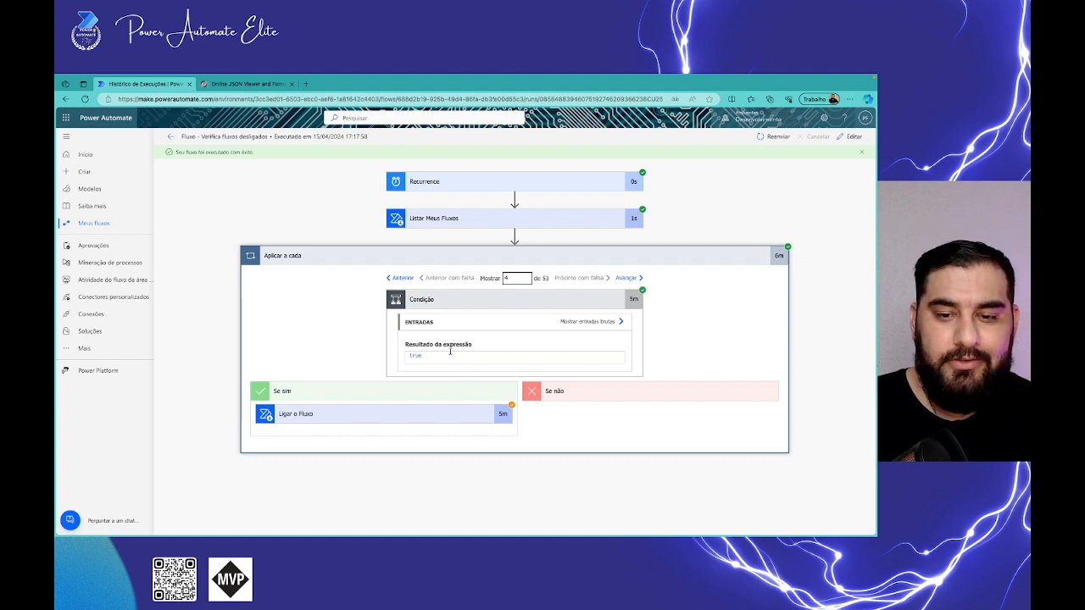
- Expand Ligar o Fluxo in iteration 4 and examine its environment and flow ID inputs, highlighting the flow ID
{"action": "left_click", "coordinate": [406, 410]}
{"action": "scroll", "coordinate": [357, 380], "scroll_direction": "down", "scroll_amount": 2}
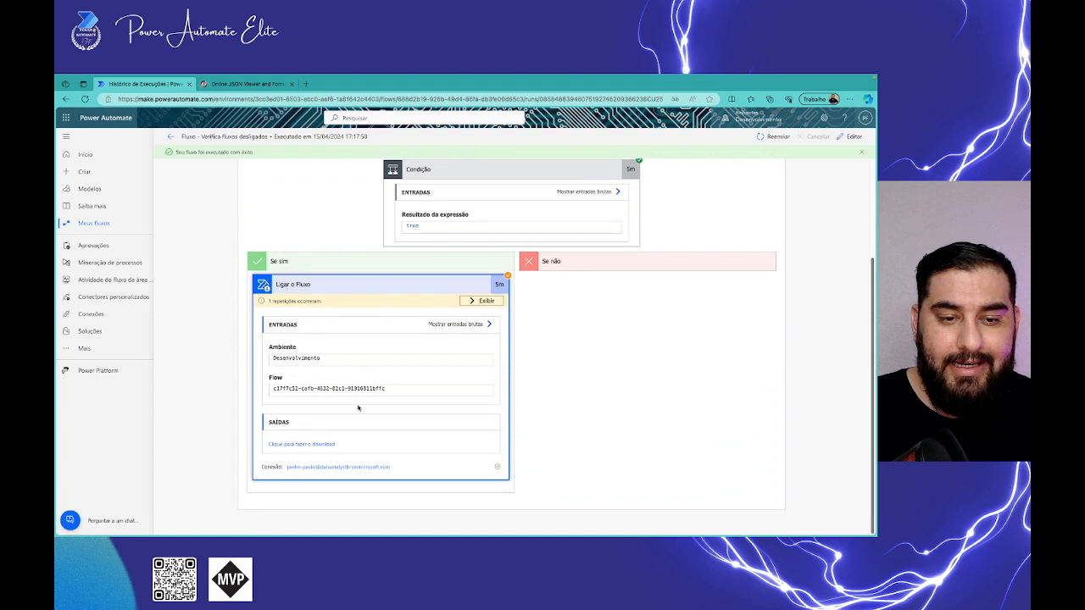
{"action": "scroll", "coordinate": [356, 371], "scroll_direction": "up", "scroll_amount": 1}
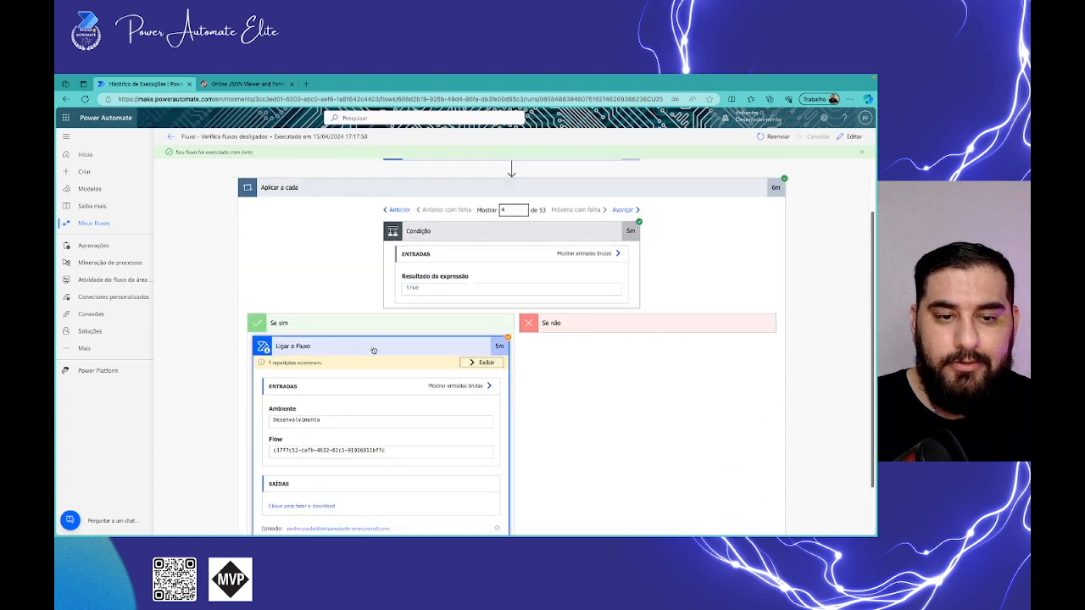
{"action": "scroll", "coordinate": [348, 380], "scroll_direction": "down", "scroll_amount": 1}
{"action": "left_click_drag", "start_coordinate": [397, 439], "coordinate": [275, 439]}
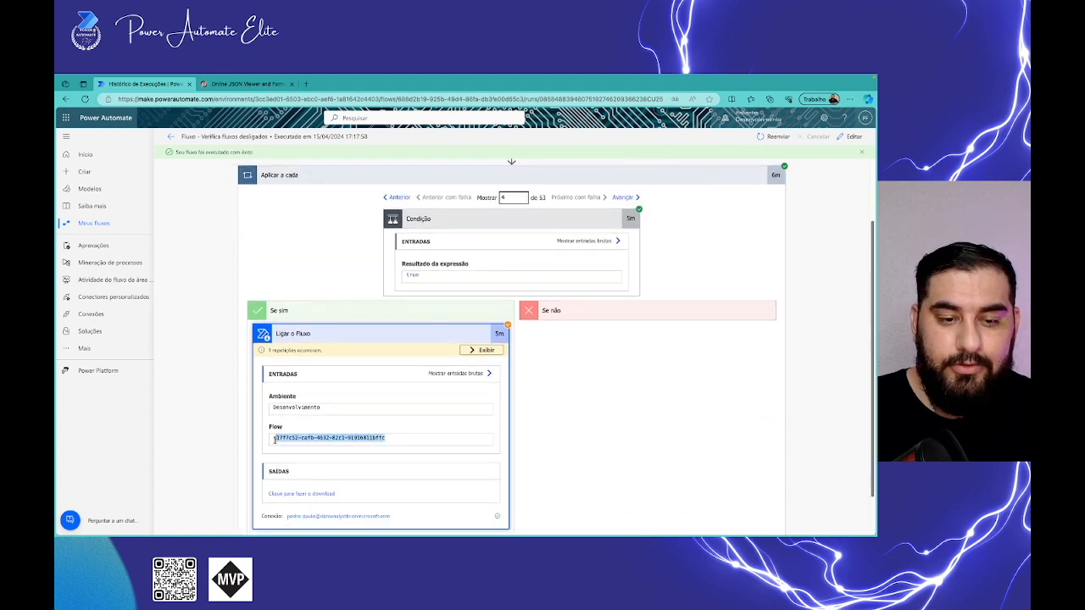
- Open Meus fluxos and review the cloud flows list to check which flows are turned on
{"action": "left_click", "coordinate": [116, 227]}
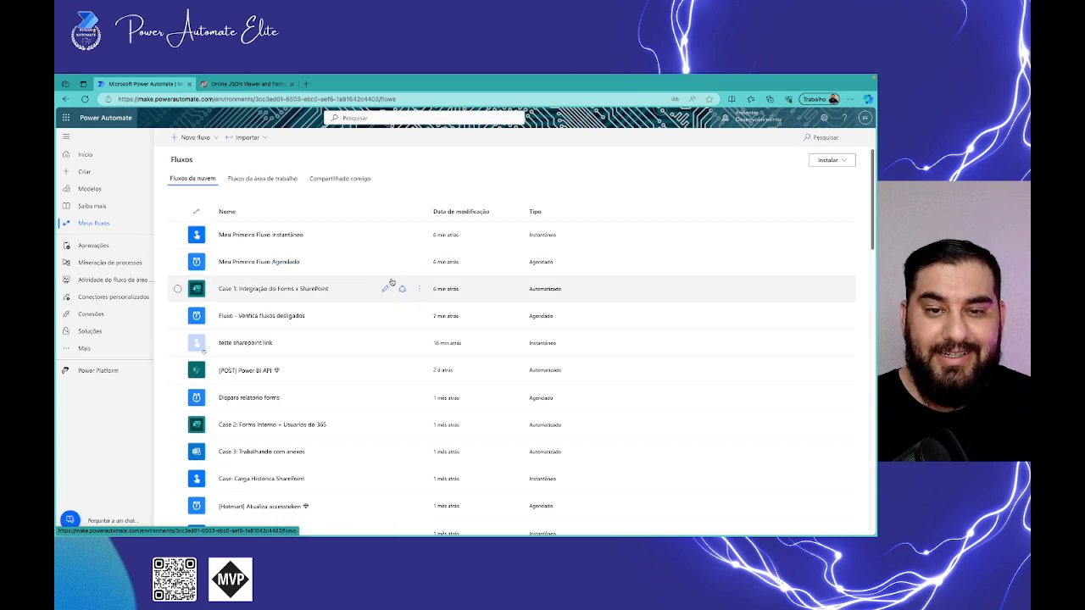
{"action": "scroll", "coordinate": [303, 289], "scroll_direction": "down", "scroll_amount": 5}
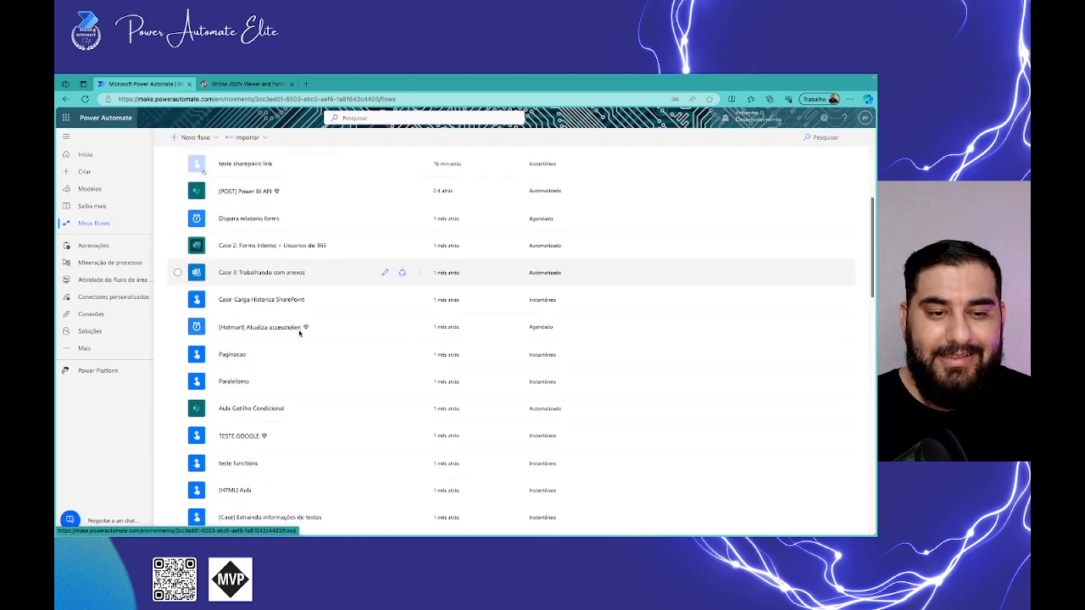
{"action": "scroll", "coordinate": [301, 329], "scroll_direction": "up", "scroll_amount": 5}
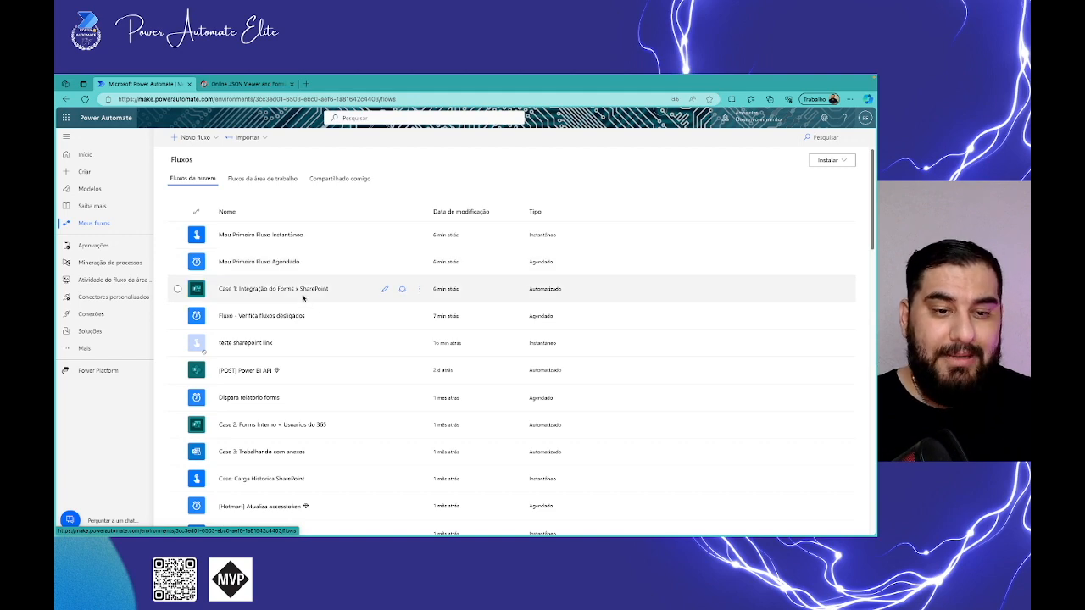
{"action": "scroll", "coordinate": [311, 360], "scroll_direction": "down", "scroll_amount": 4}
{"action": "scroll", "coordinate": [310, 359], "scroll_direction": "up", "scroll_amount": 5}
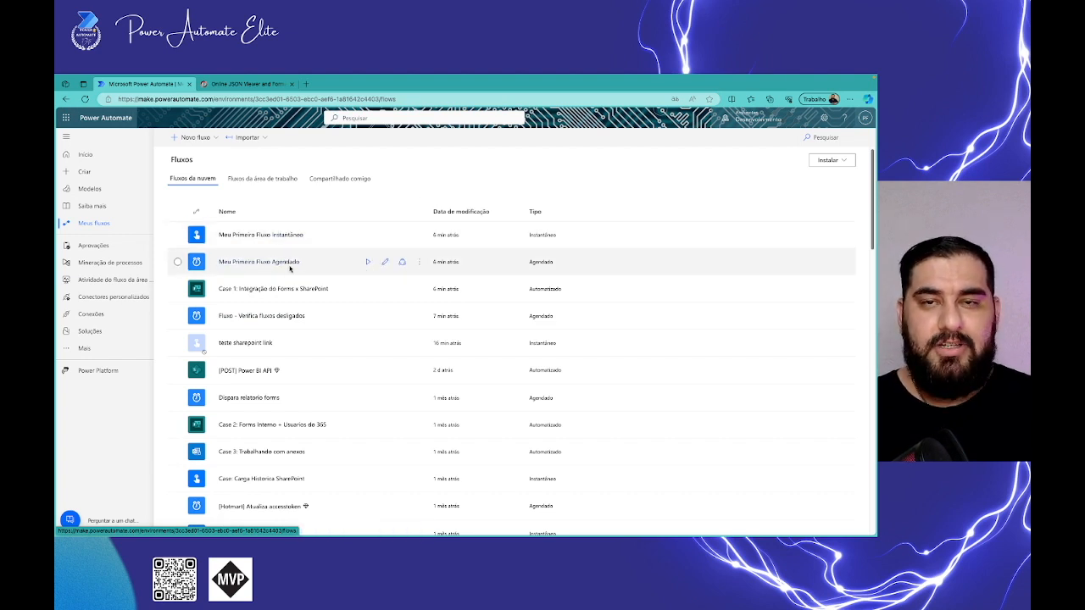
{"action": "scroll", "coordinate": [280, 283], "scroll_direction": "down", "scroll_amount": 1}
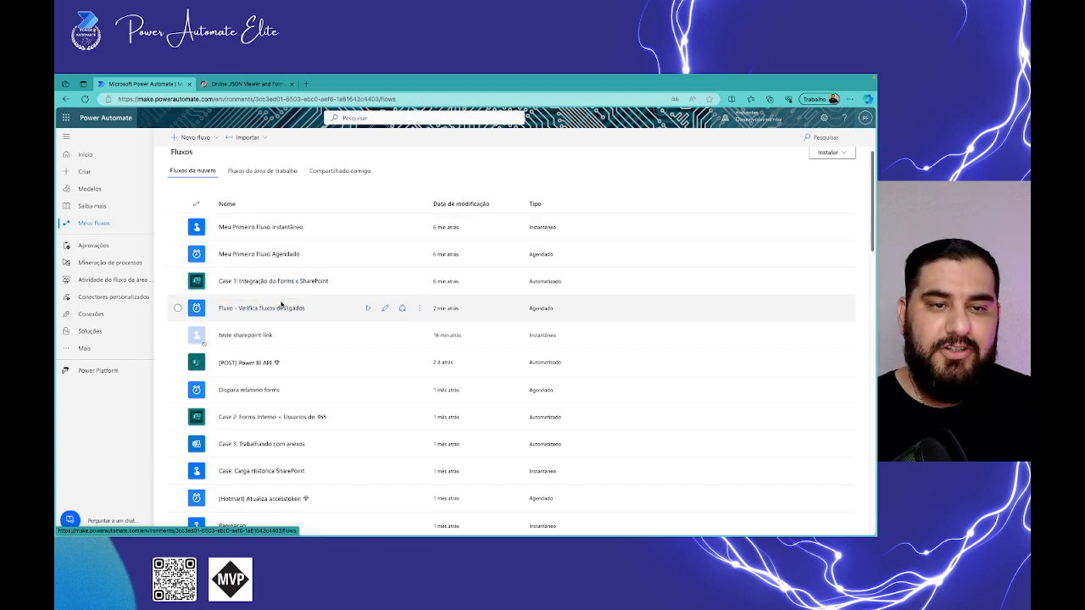
- Open the details of Meu Primeiro Fluxo Instantâneo and check the flow ID in its page address and its status
{"action": "left_click", "coordinate": [277, 228]}
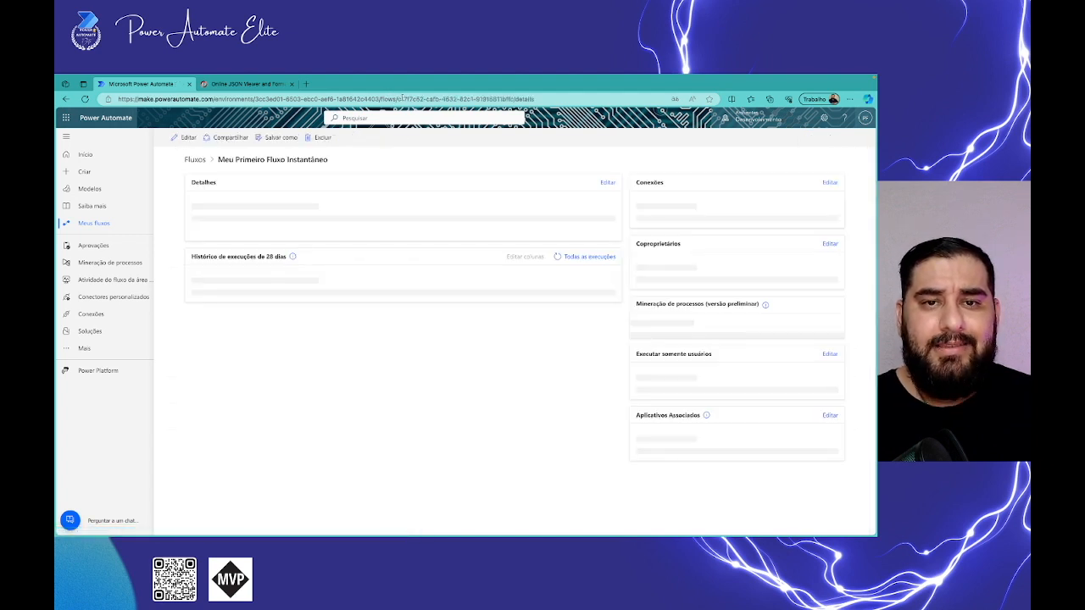
{"action": "left_click", "coordinate": [514, 99]}
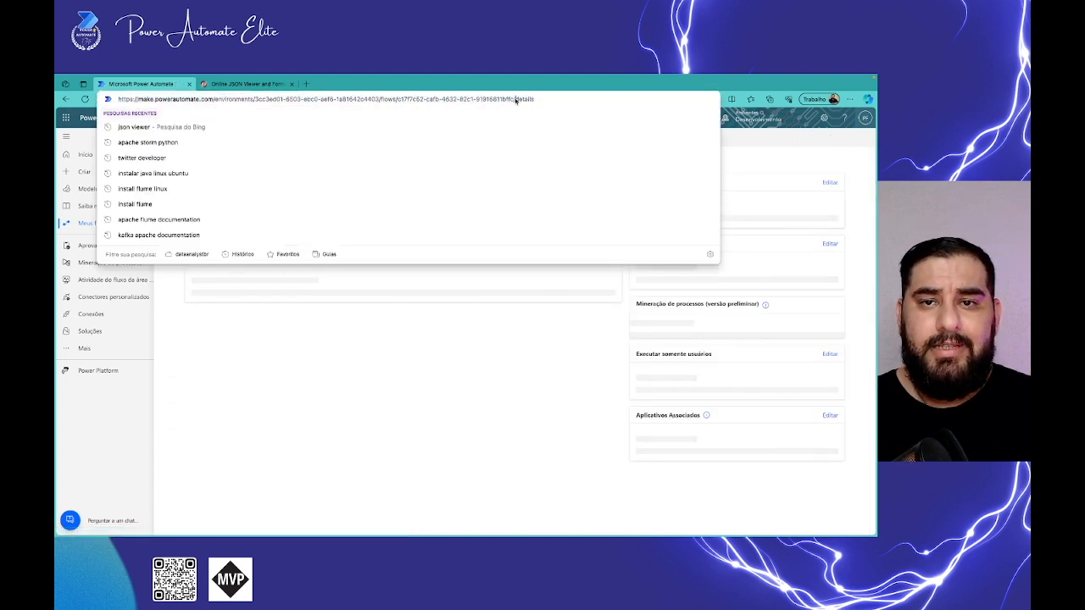
{"action": "left_click_drag", "start_coordinate": [514, 99], "coordinate": [399, 100]}
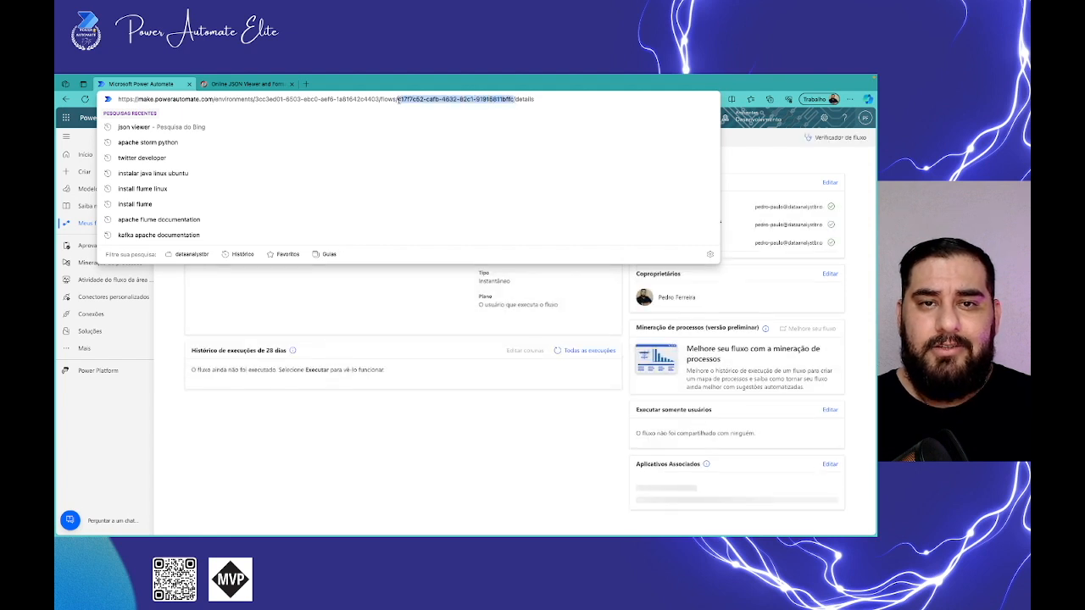
{"action": "left_click", "coordinate": [571, 100]}
{"action": "left_click", "coordinate": [423, 303]}
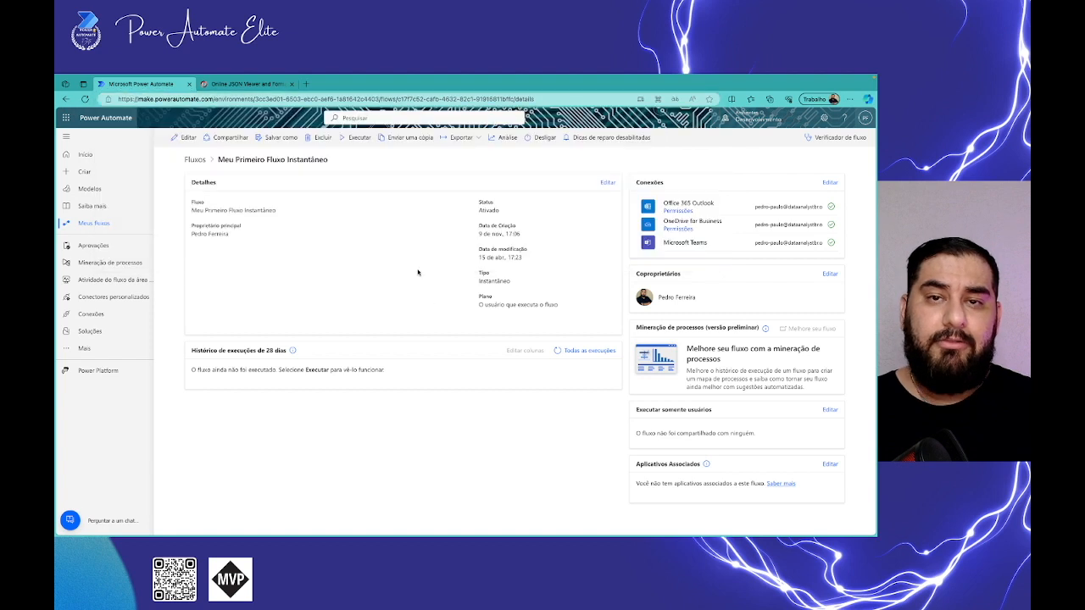